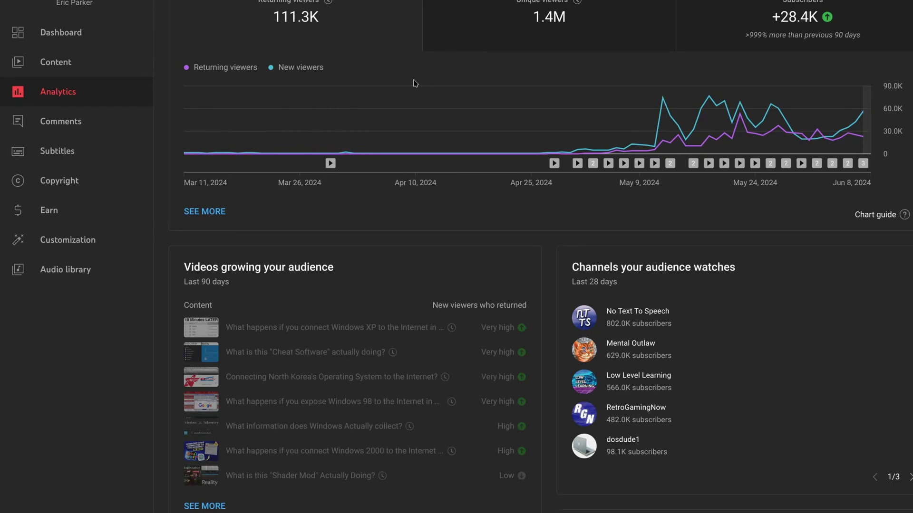
Step: Select and then deselect the audience chart's legend text, including the word Returning
double_click(195, 68)
click(522, 71)
triple_click(224, 71)
click(216, 67)
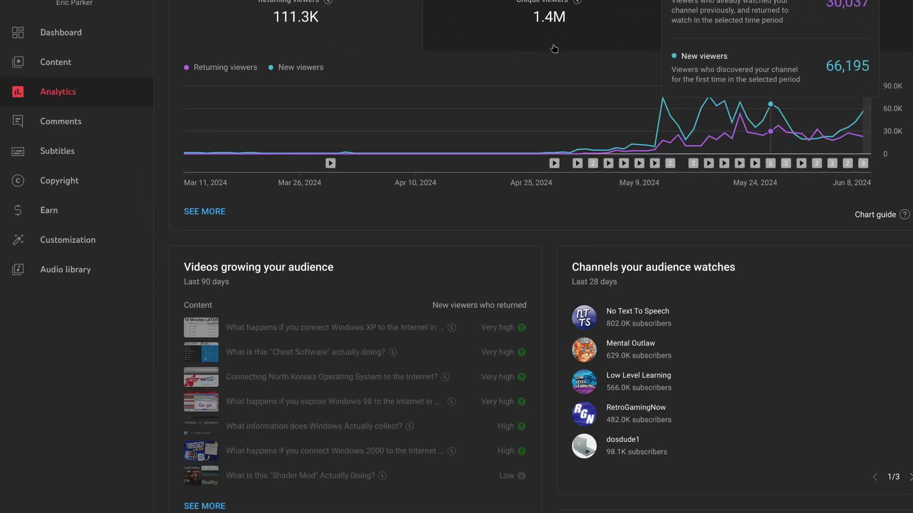
Step: Page through 'Channels your audience watches' to page 3 of 3
mouse_move(459, 216)
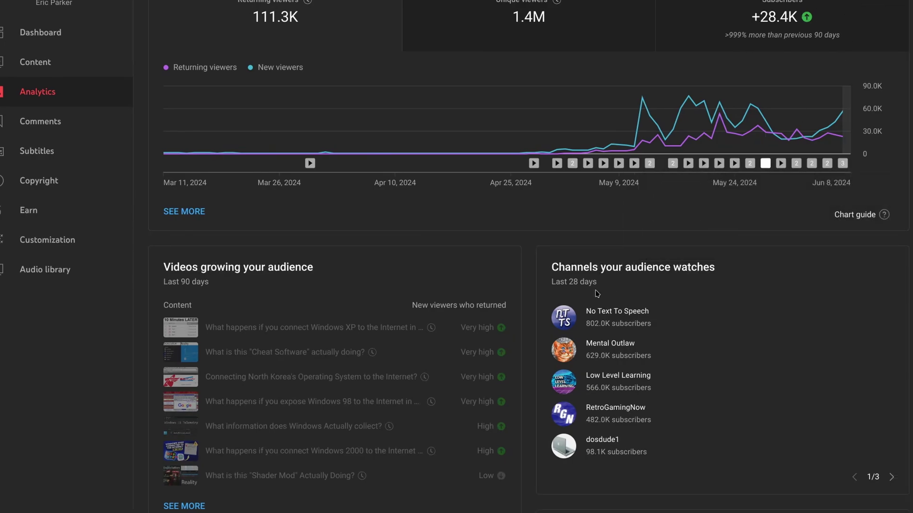
mouse_move(588, 277)
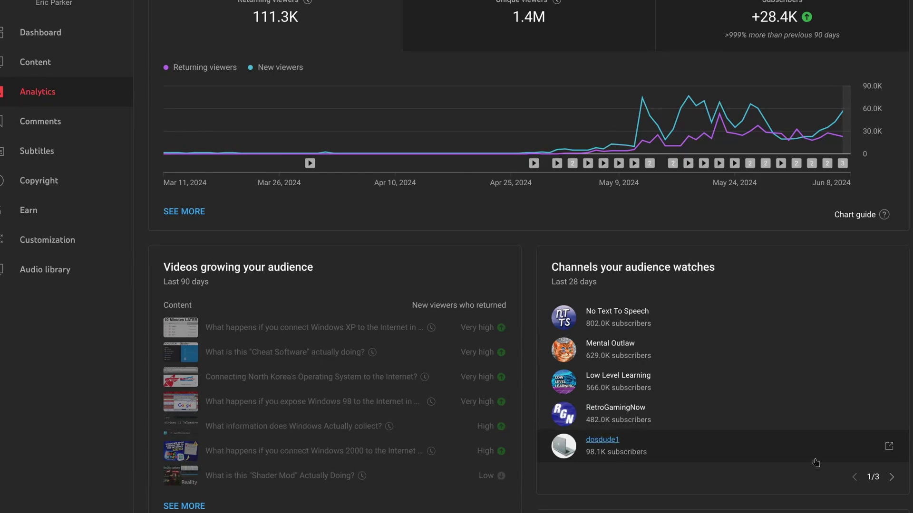
click(891, 477)
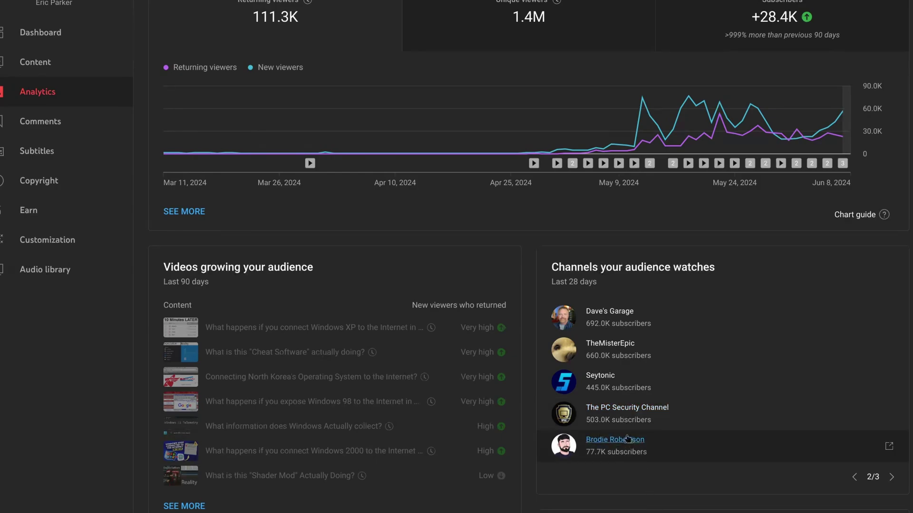
click(891, 477)
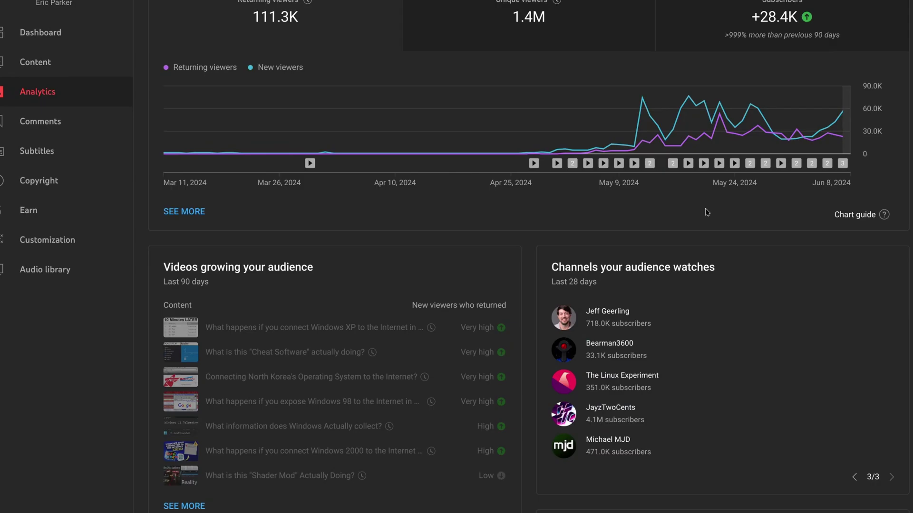
Step: Scroll past the viewer-times heatmap to the Subscriber bell notifications and viewing formats panels
scroll(713, 265, down, 2)
scroll(706, 252, up, 2)
scroll(707, 243, down, 6)
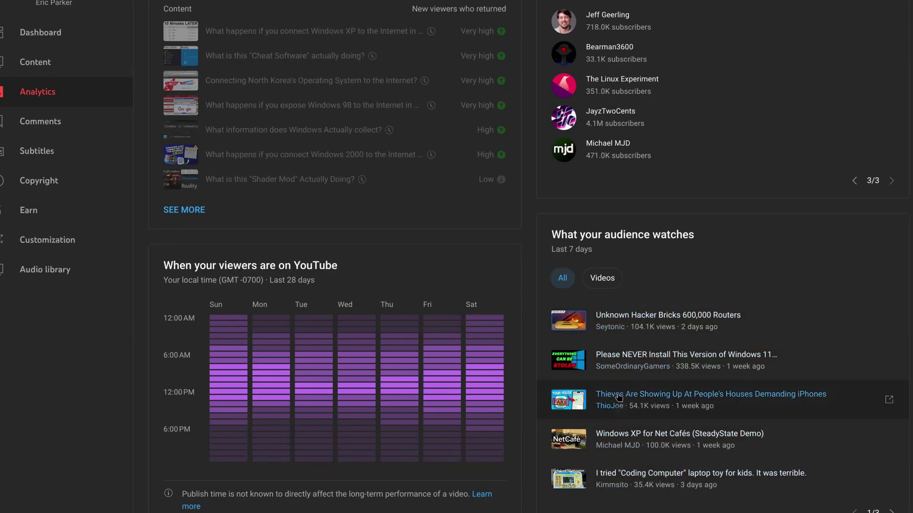
scroll(618, 399, down, 2)
scroll(475, 332, down, 5)
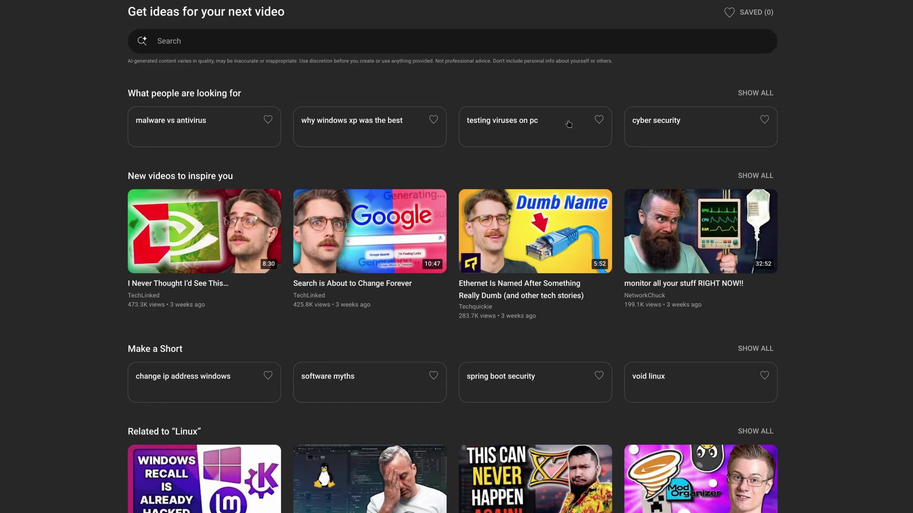
Step: Open the 'testing viruses on pc' card and scroll to its similar ideas and related videos
click(551, 127)
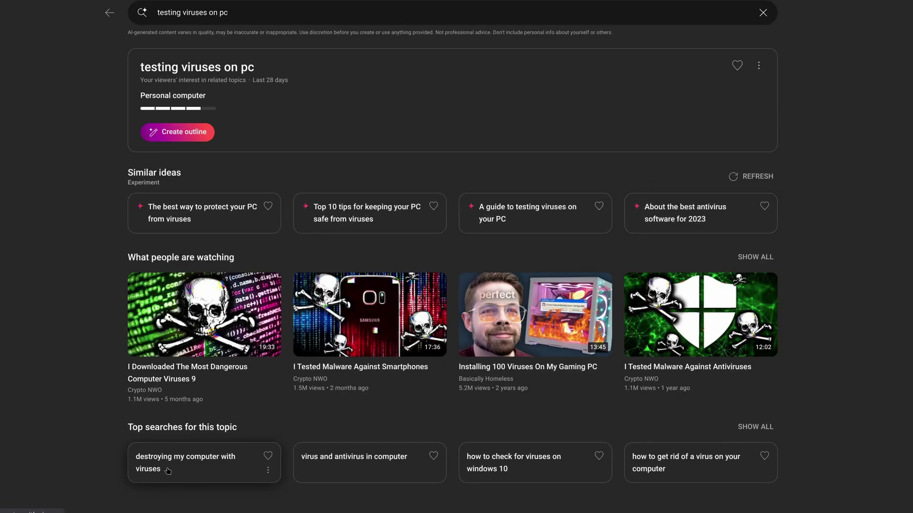
scroll(168, 470, down, 1)
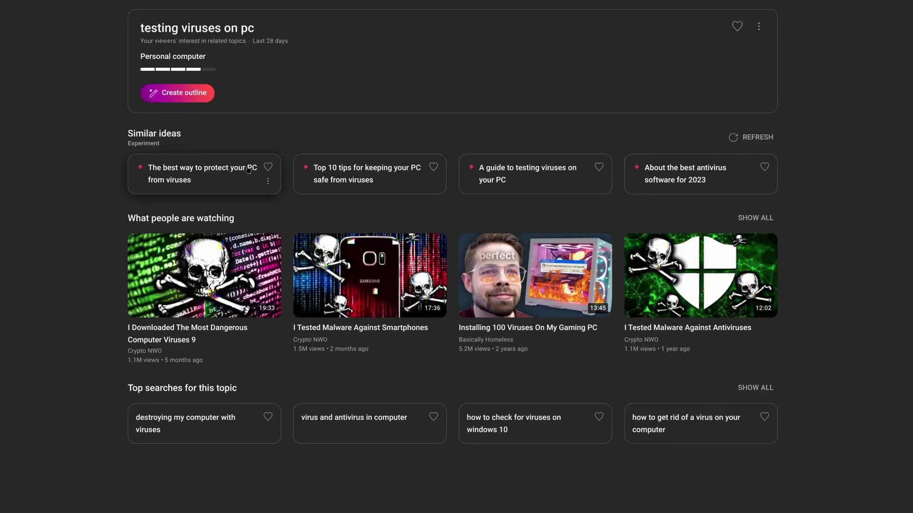
Step: Generate an outline for 'The best way to protect your PC from viruses' and highlight its antivirus entries
click(220, 185)
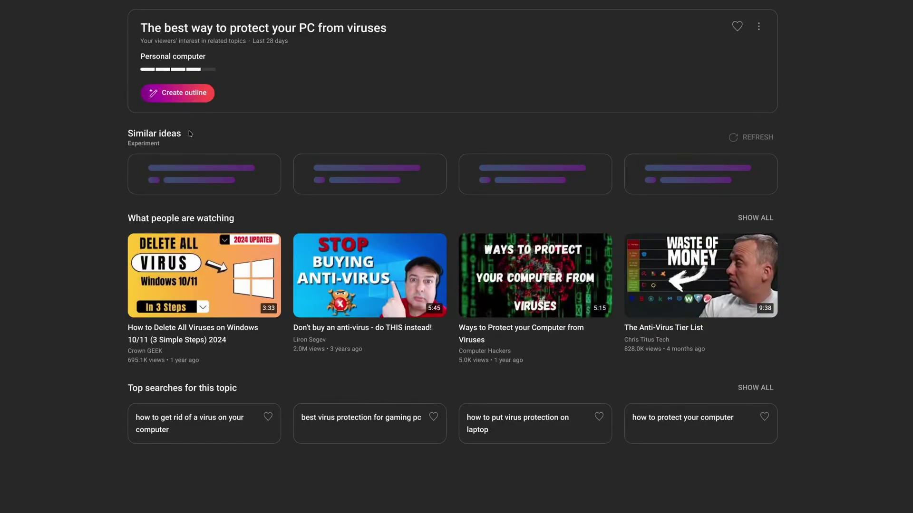
click(193, 93)
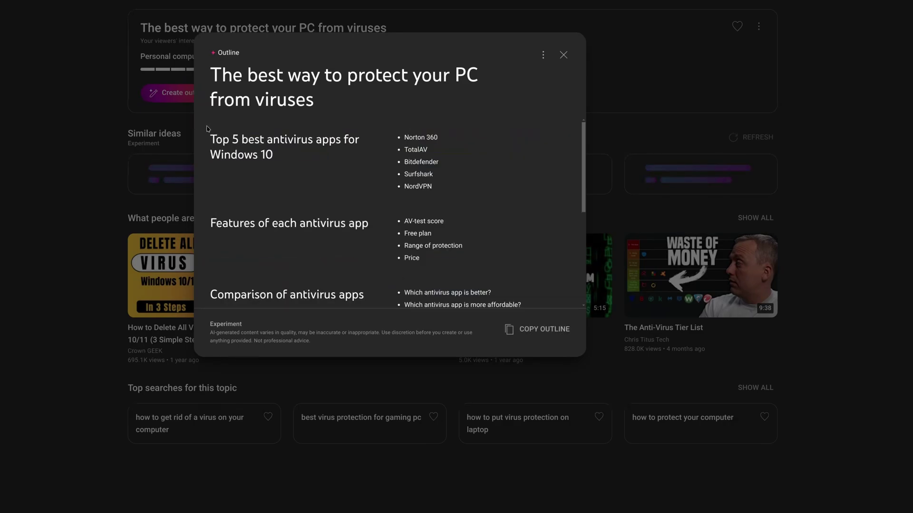
drag(283, 136, 295, 175)
click(352, 125)
mouse_move(403, 142)
mouse_down()
mouse_move(400, 212)
mouse_move(432, 137)
mouse_move(396, 139)
mouse_move(417, 147)
mouse_up()
drag(399, 164, 448, 162)
double_click(405, 185)
click(413, 182)
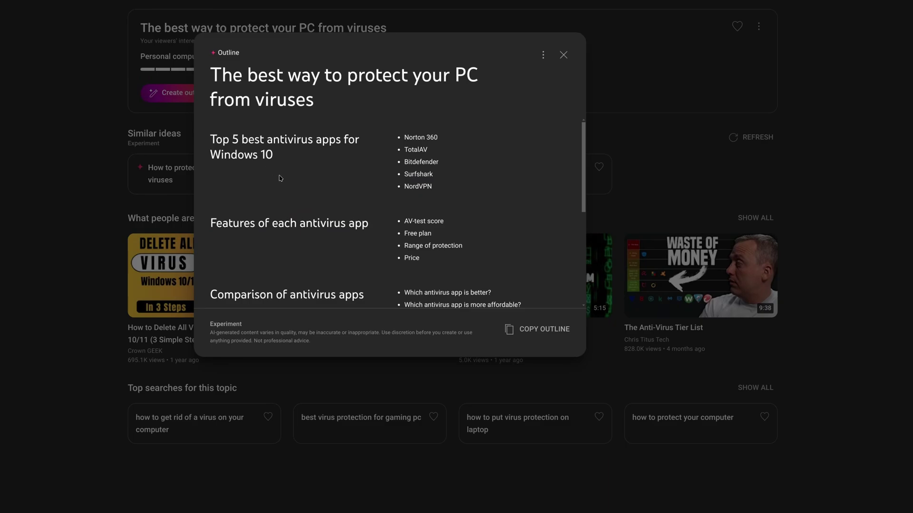
Step: Highlight the antivirus feature and comparison bullets, then copy the whole outline
scroll(312, 181, down, 1)
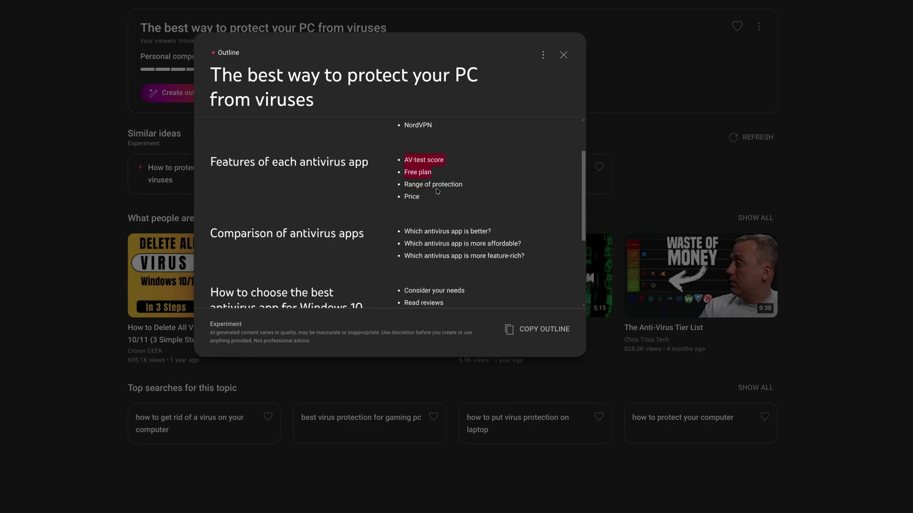
drag(437, 190, 464, 194)
drag(386, 235, 522, 258)
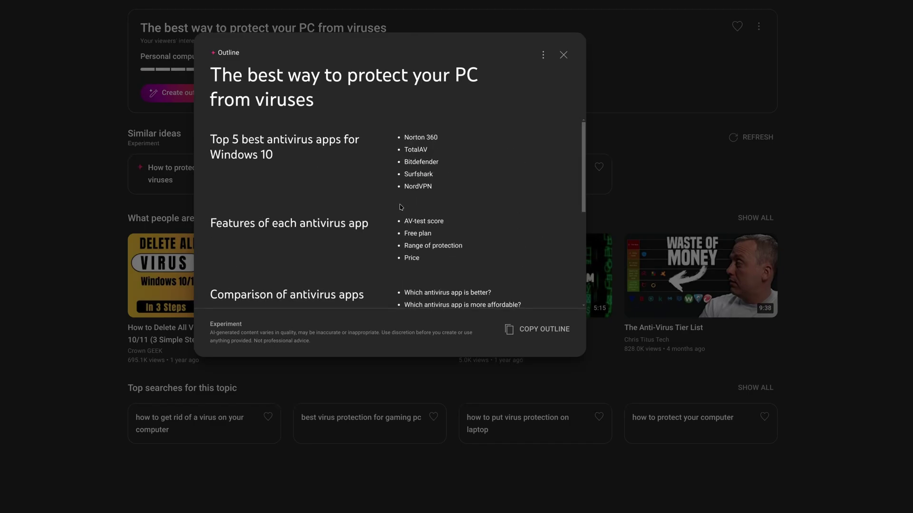
click(541, 328)
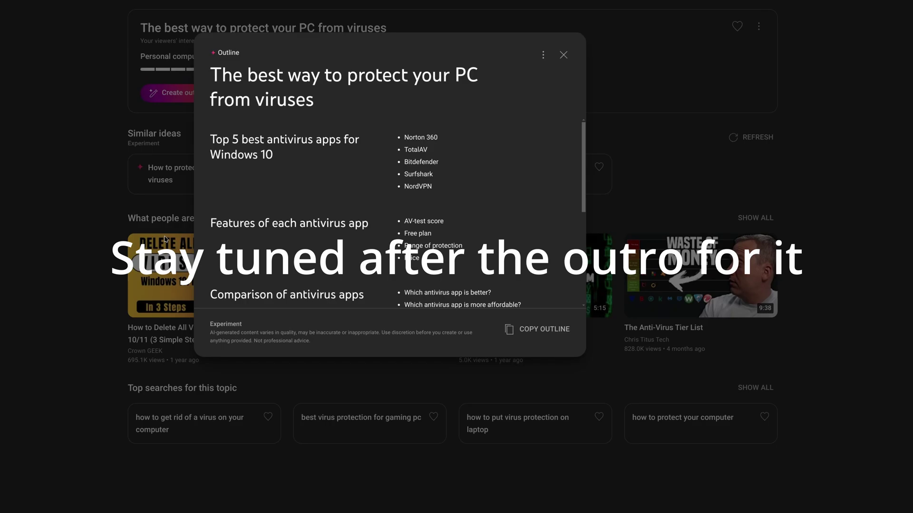
Step: Close the outline and search for 'how to install arch linux'
click(73, 191)
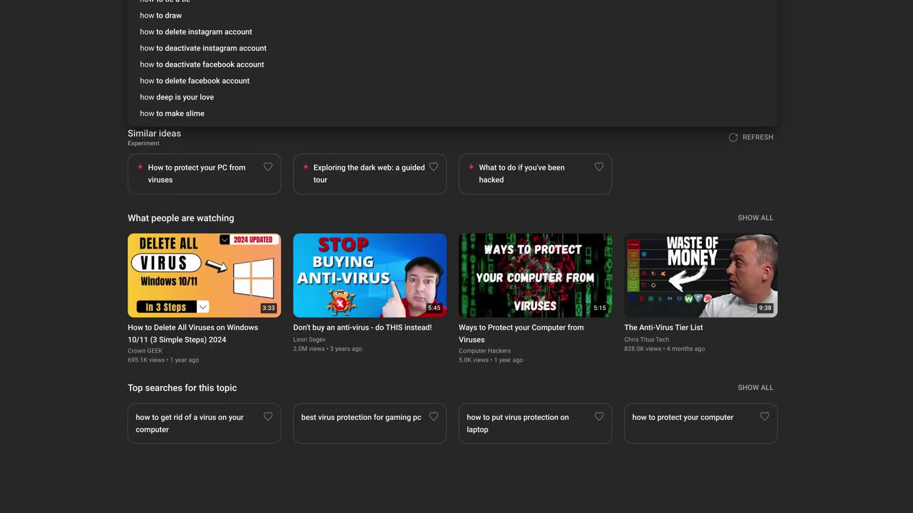
text(nstall arch linux)
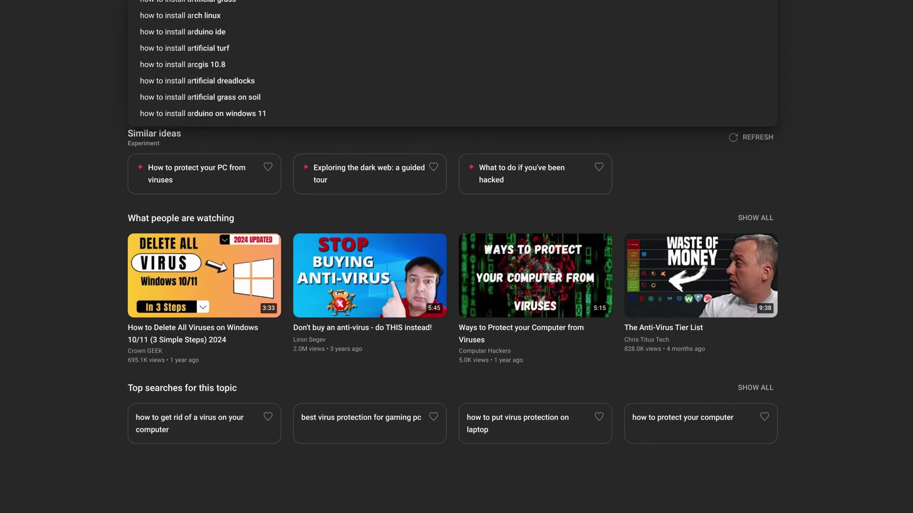
key(Return)
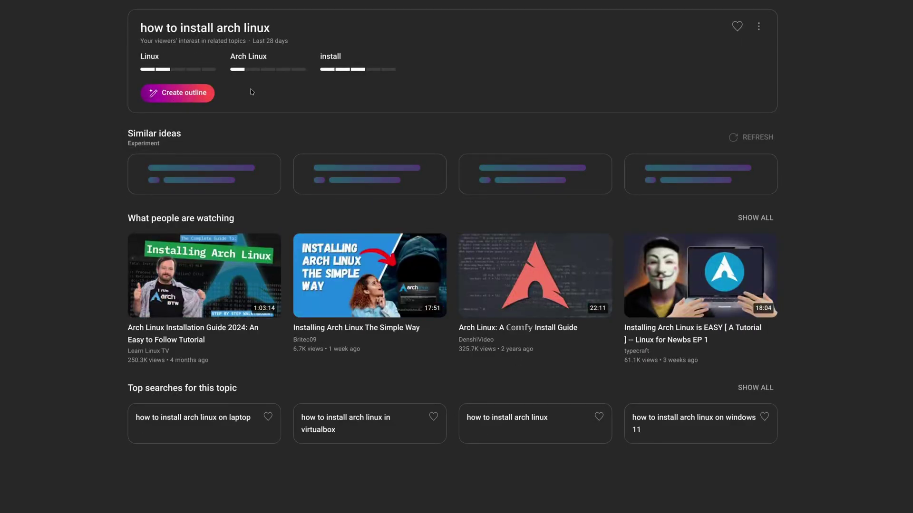
Step: After its outline fails, open the Arch Linux on Windows 11 idea and request an outline
click(177, 97)
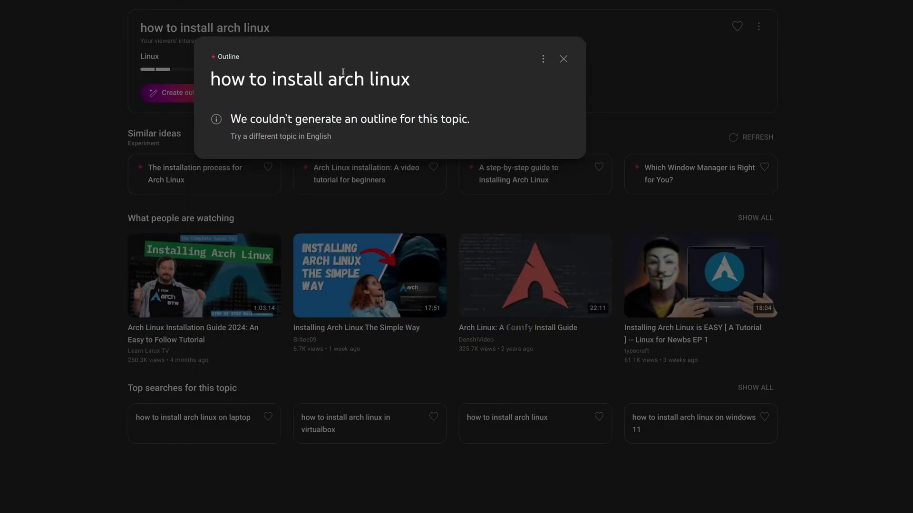
key(Escape)
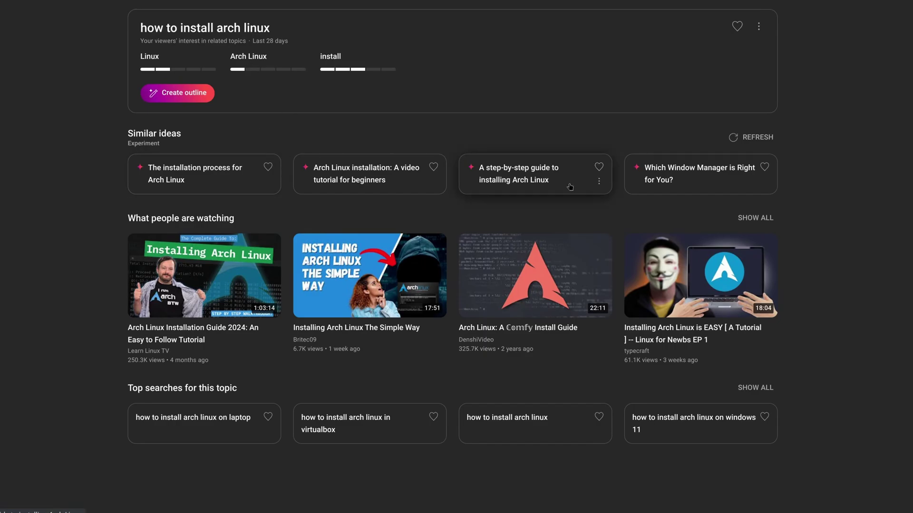
click(546, 182)
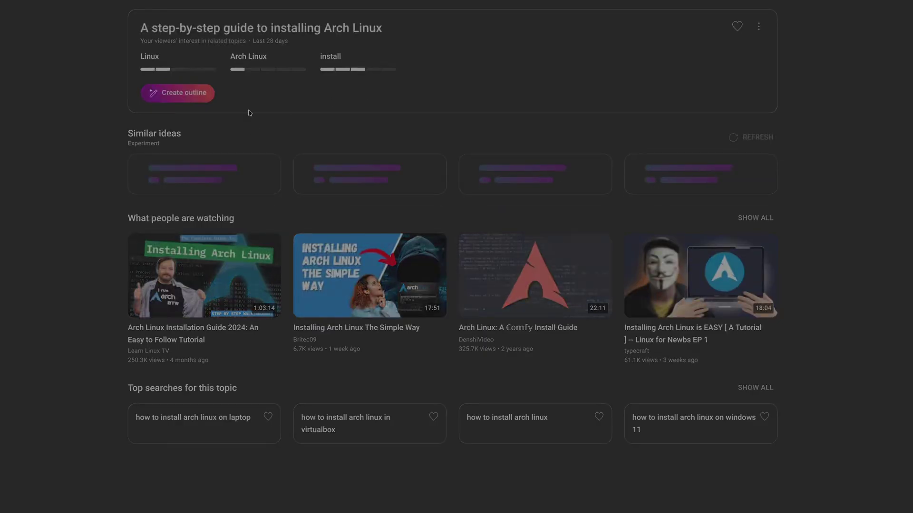
click(197, 92)
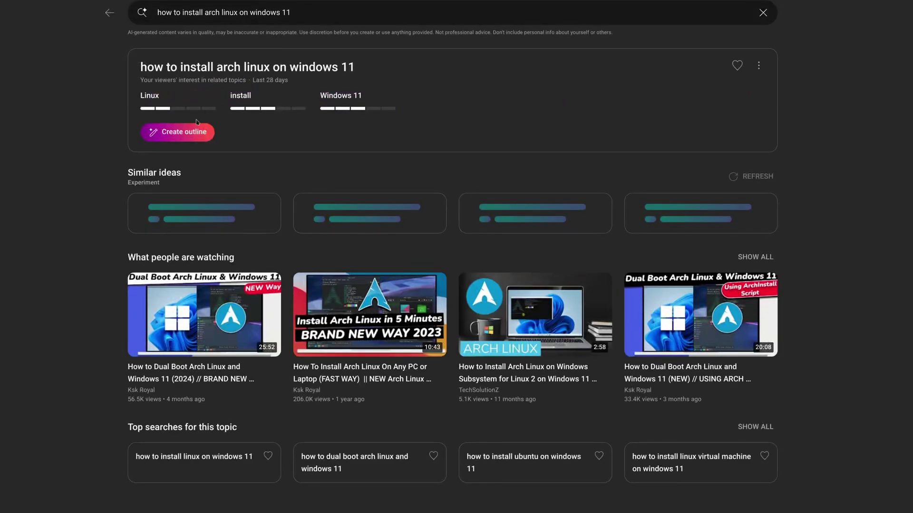
click(182, 130)
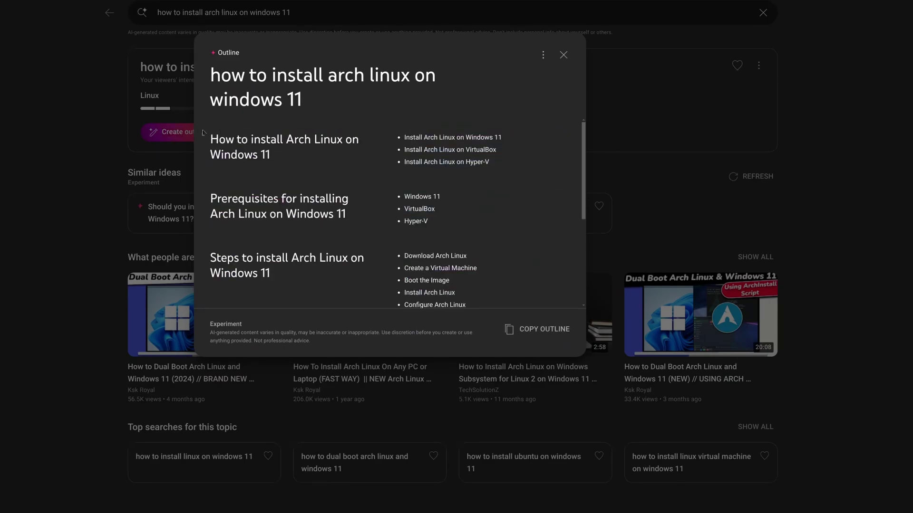
drag(369, 177, 450, 240)
drag(443, 117, 441, 180)
drag(445, 139, 441, 183)
scroll(433, 207, down, 2)
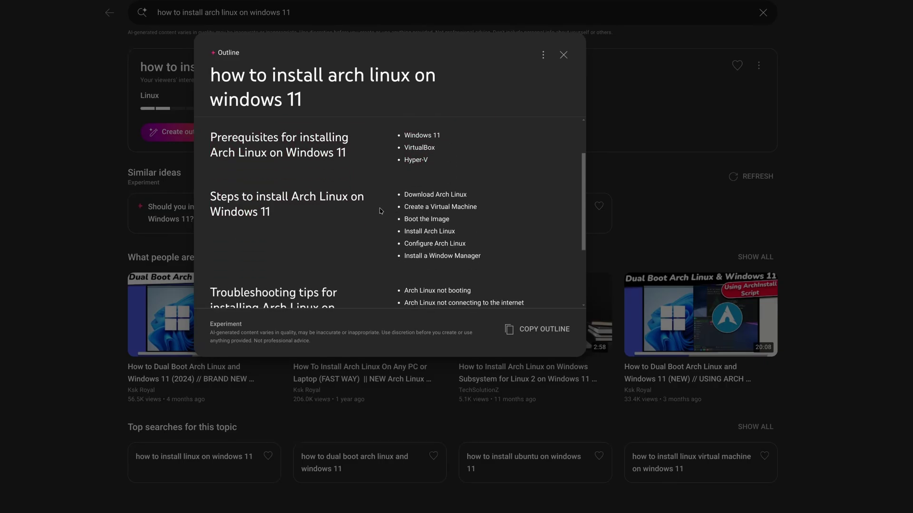
drag(381, 211, 393, 266)
scroll(392, 243, down, 2)
scroll(393, 270, down, 1)
click(721, 212)
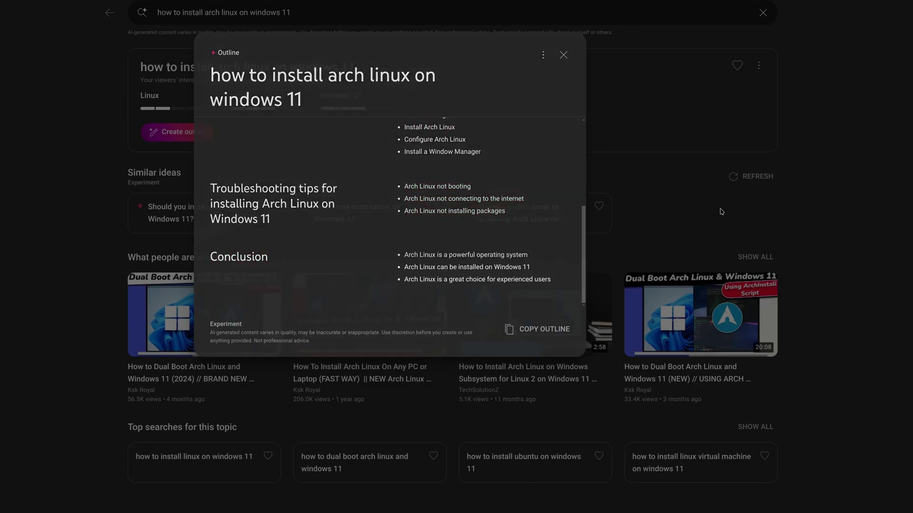
click(314, 12)
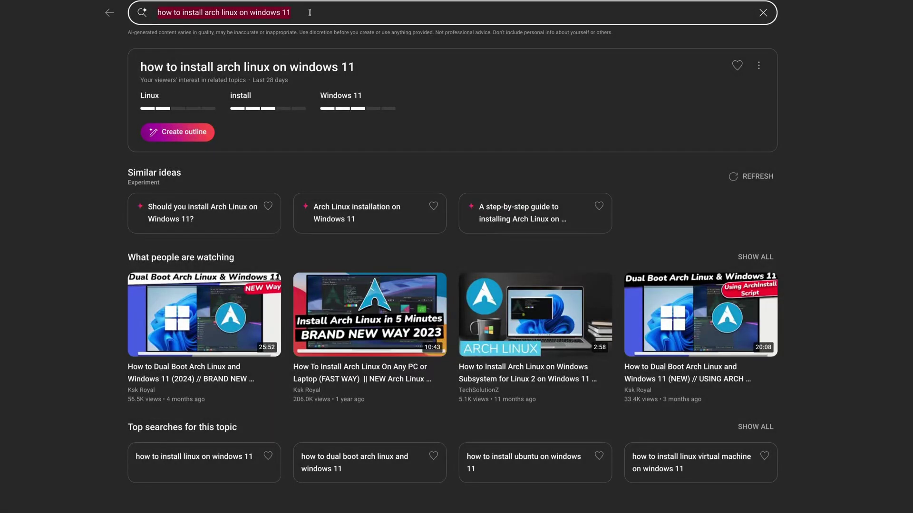
Step: Search 'knit a shirt', review its outline on size, yarn and supplies, then close it
key(BackSpace)
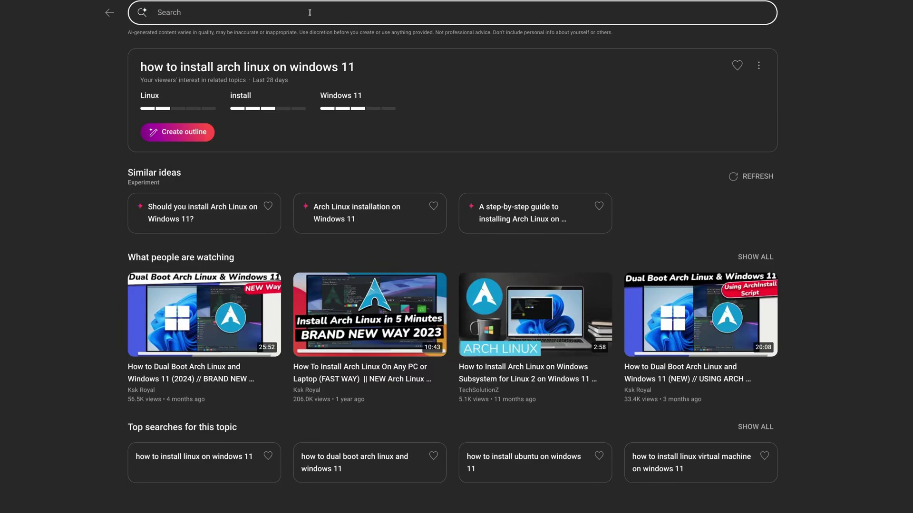
text(knitt a sh)
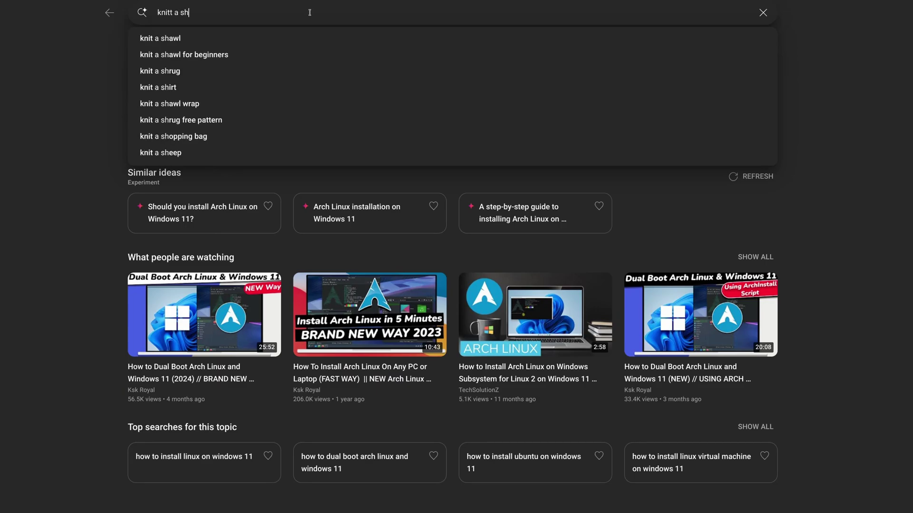
text(irt)
click(220, 46)
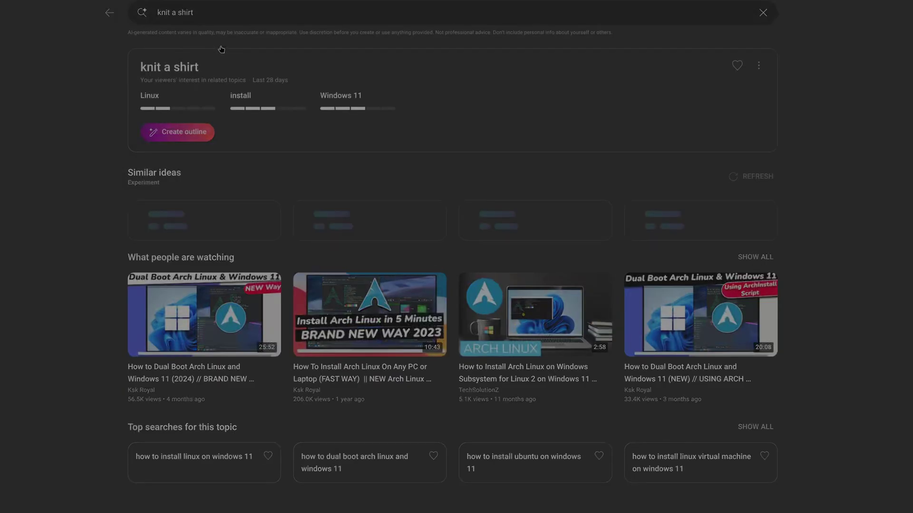
click(193, 126)
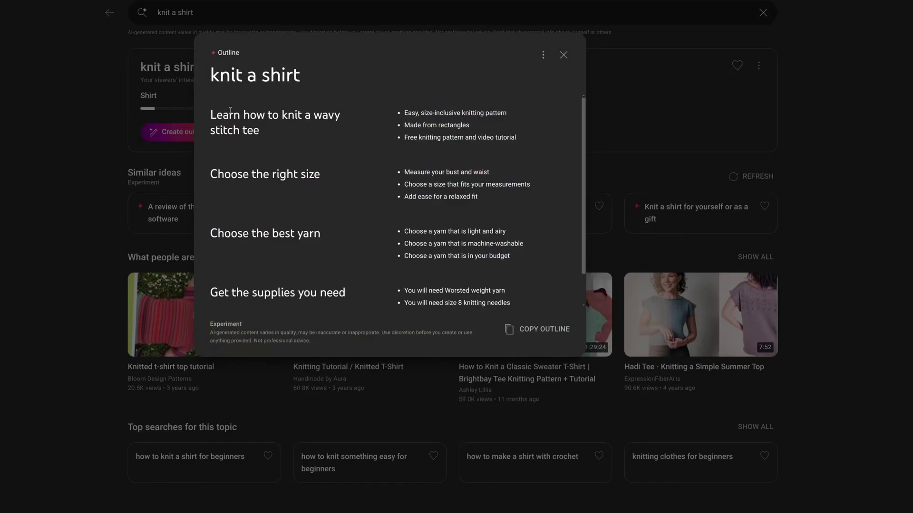
scroll(229, 110, down, 1)
drag(279, 283, 299, 106)
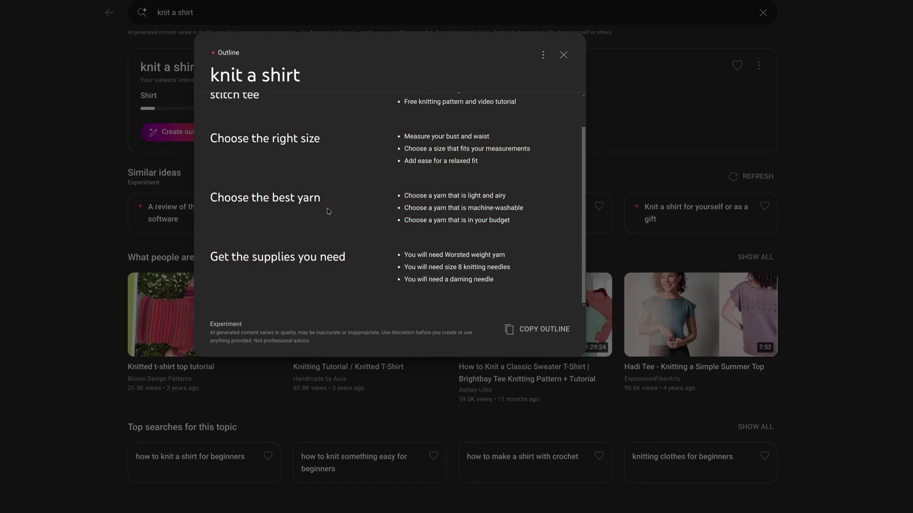
scroll(316, 222, up, 1)
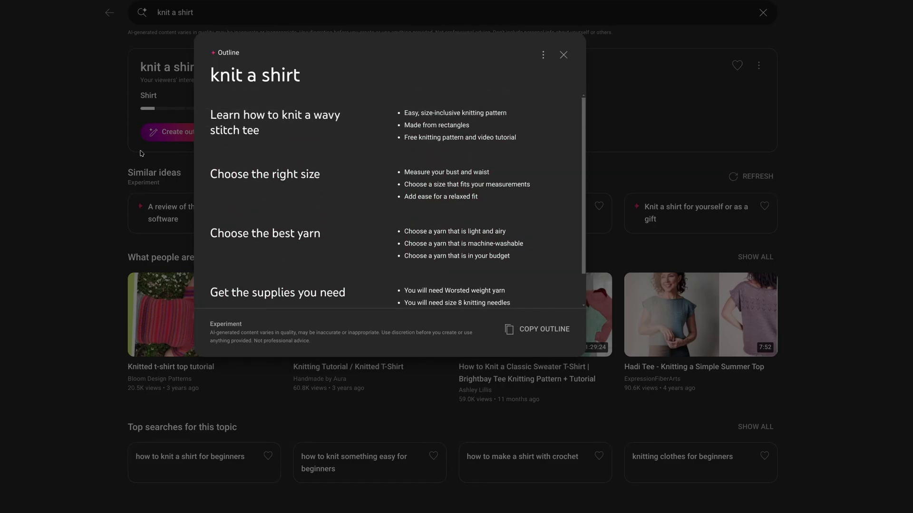
click(30, 169)
scroll(153, 153, down, 1)
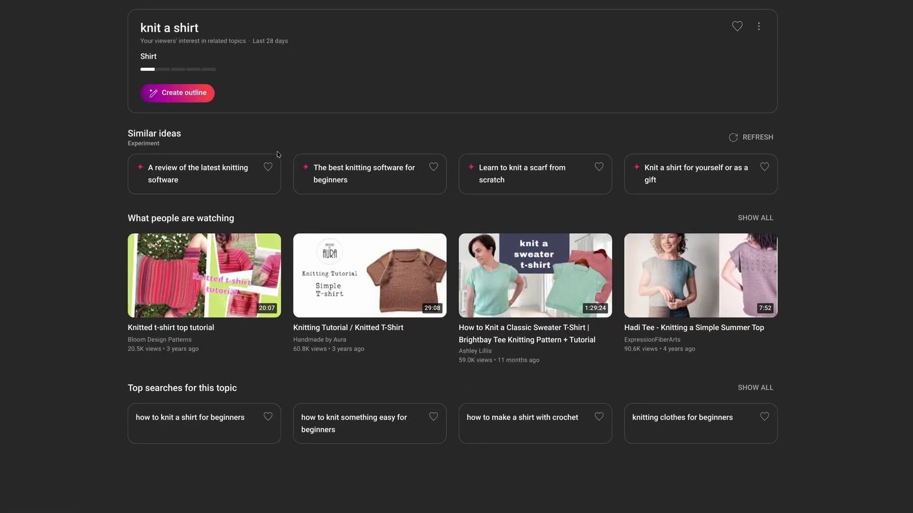
scroll(278, 155, up, 1)
Step: Clear the query, open 'Exploring the creepy side of Windows XP', and review its startup-sound outline
click(231, 14)
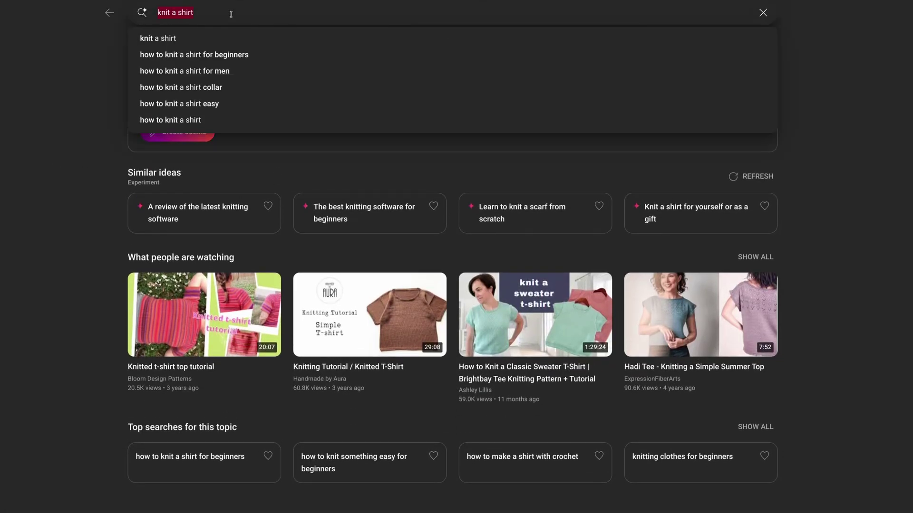
key(BackSpace)
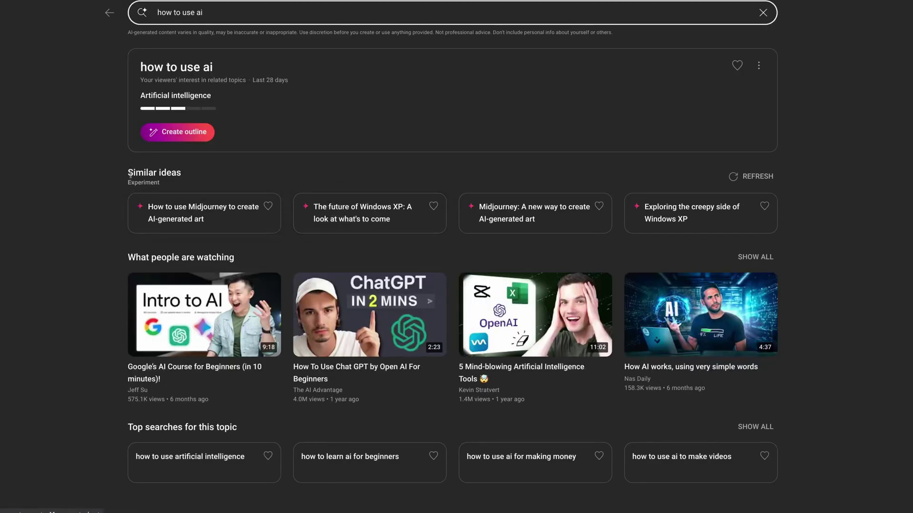
triple_click(303, 171)
click(234, 178)
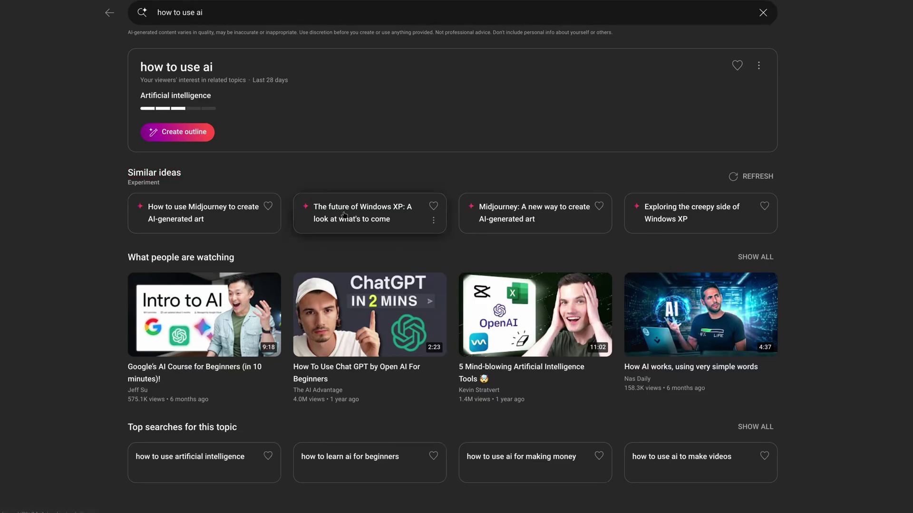
click(715, 218)
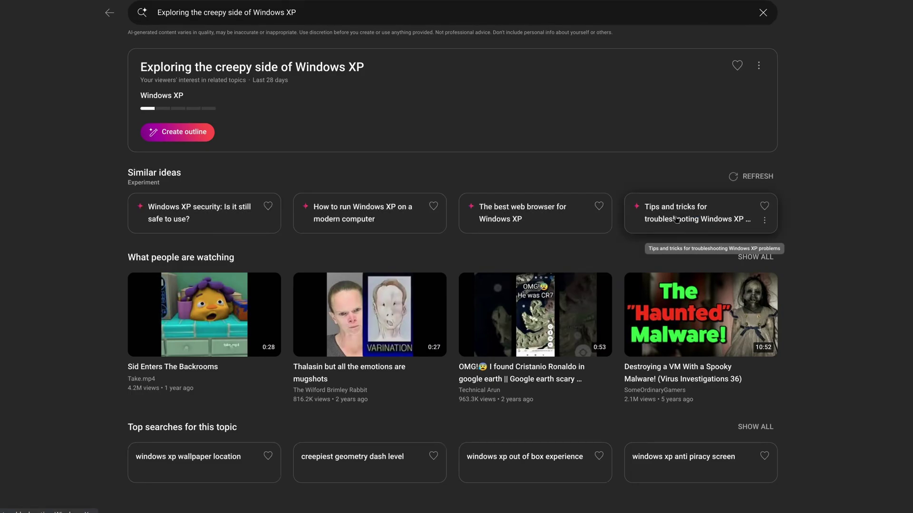
click(185, 135)
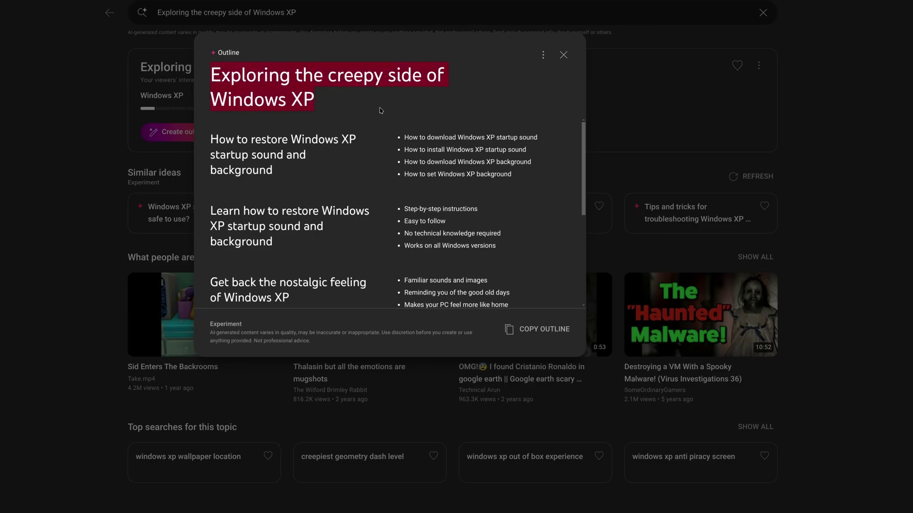
scroll(358, 121, down, 1)
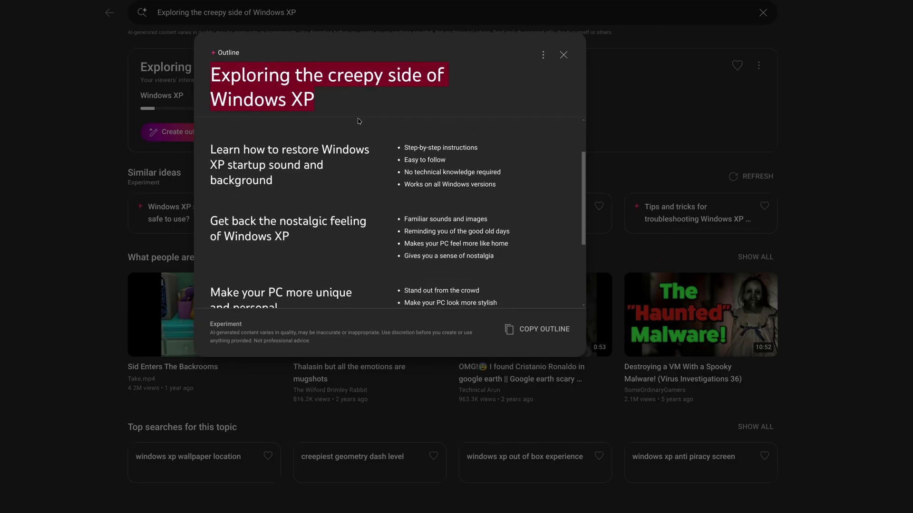
click(131, 133)
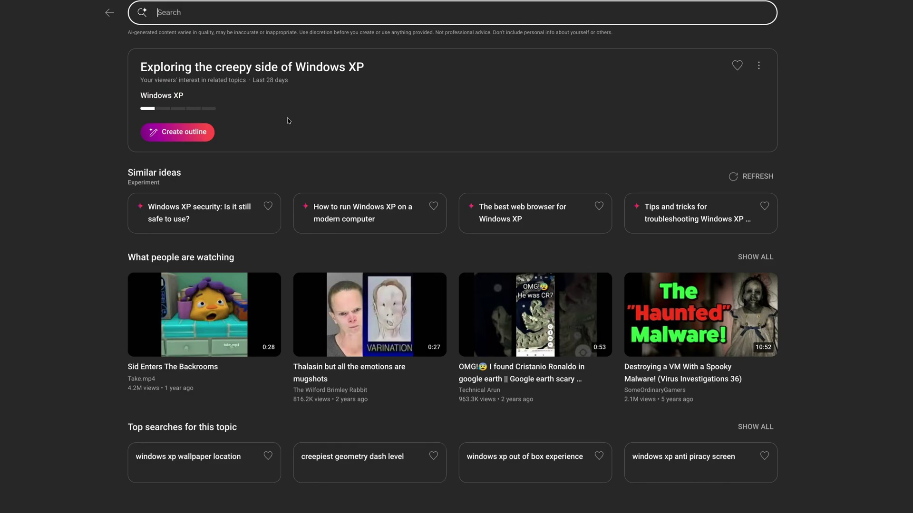
Step: Search 'use ai to make videos' and generate its outline
text(use ai to make videos)
key(Return)
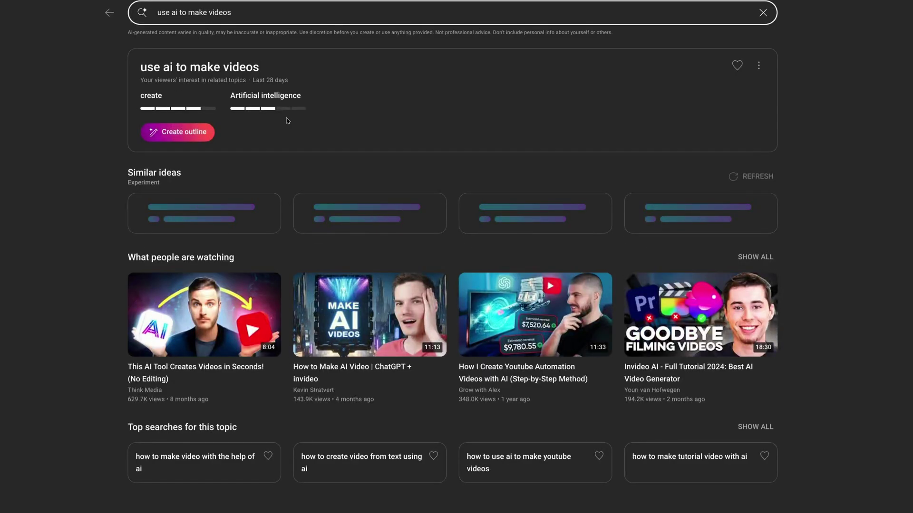
click(183, 138)
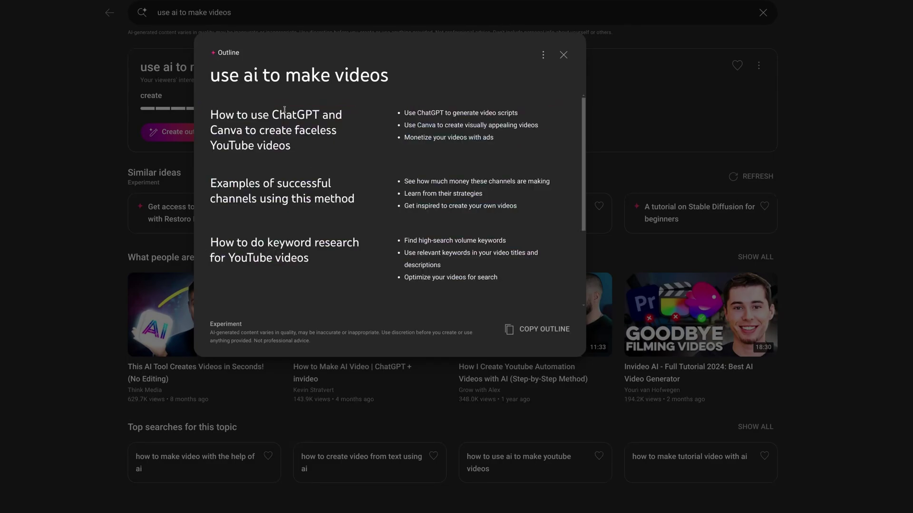
Step: Read through the outline on ChatGPT, Canva and keyword research, then close it
drag(269, 139, 505, 122)
drag(458, 66, 395, 171)
drag(410, 84, 351, 193)
click(345, 191)
scroll(345, 191, down, 2)
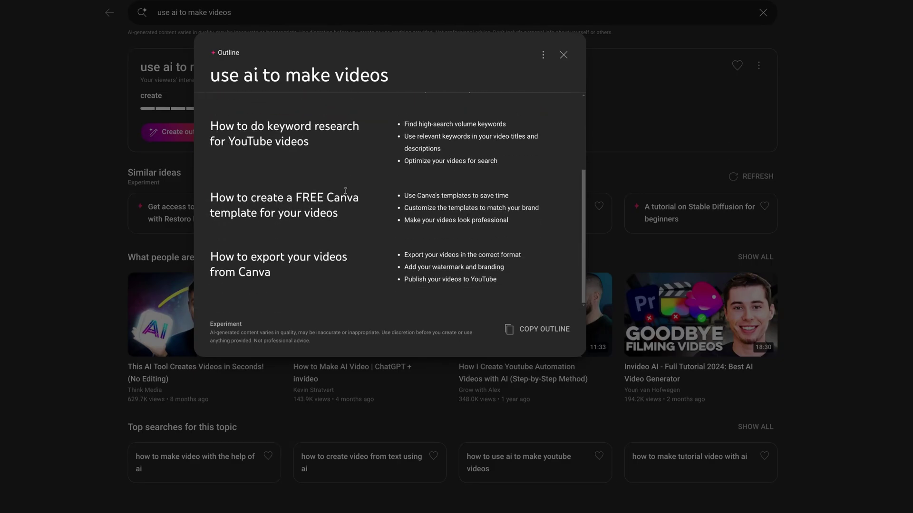
scroll(345, 191, up, 2)
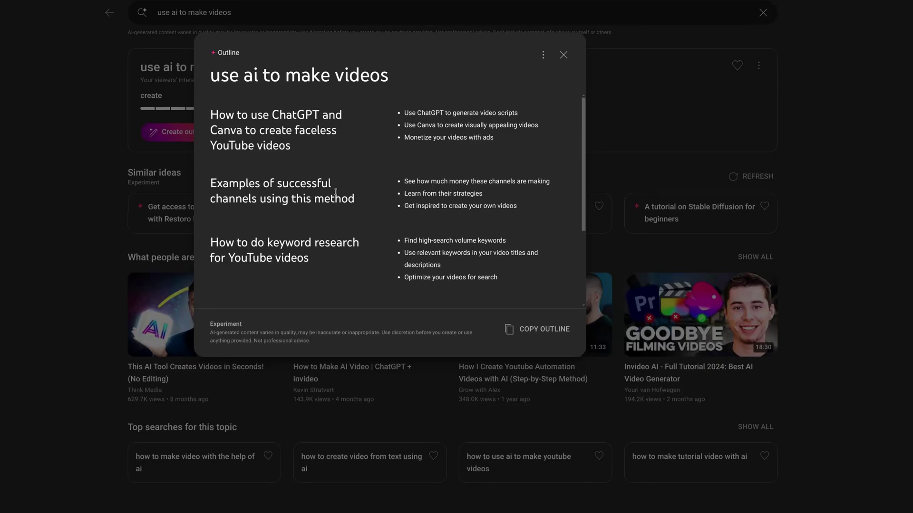
scroll(335, 192, down, 3)
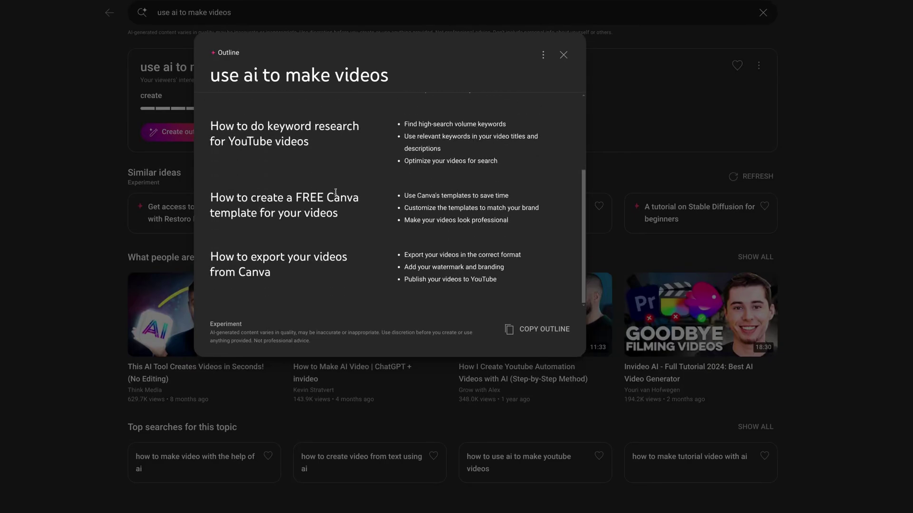
scroll(325, 185, up, 3)
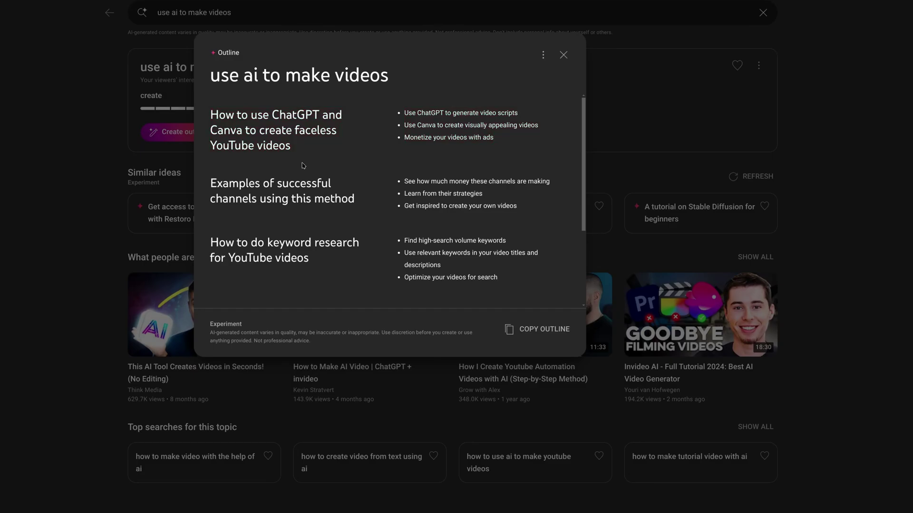
scroll(303, 165, down, 3)
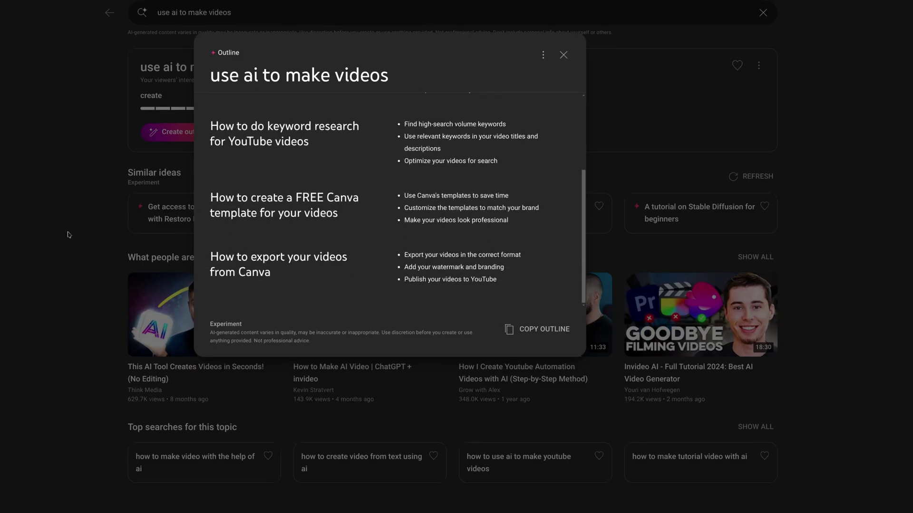
click(98, 229)
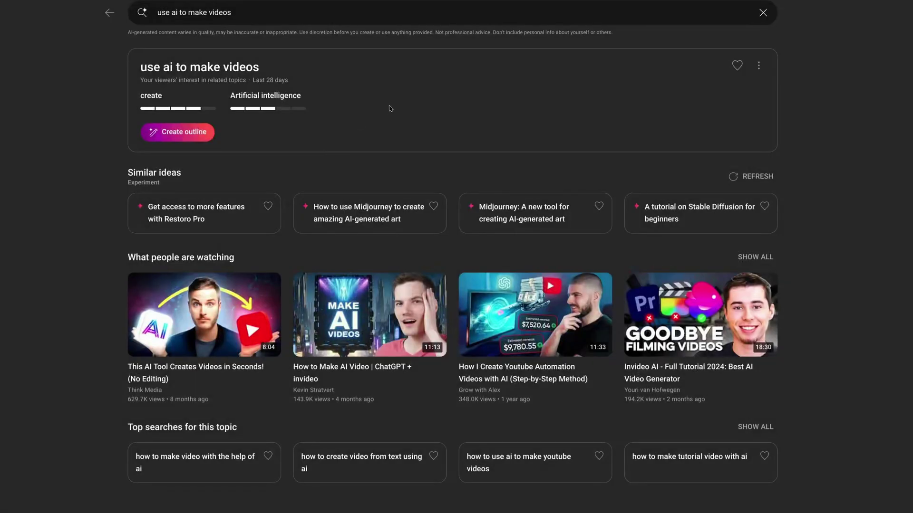
click(230, 11)
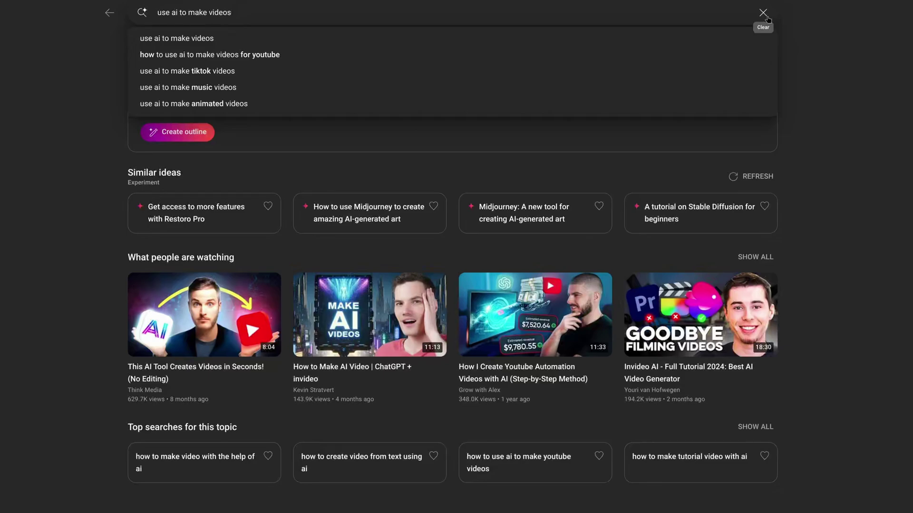
scroll(773, 139, down, 1)
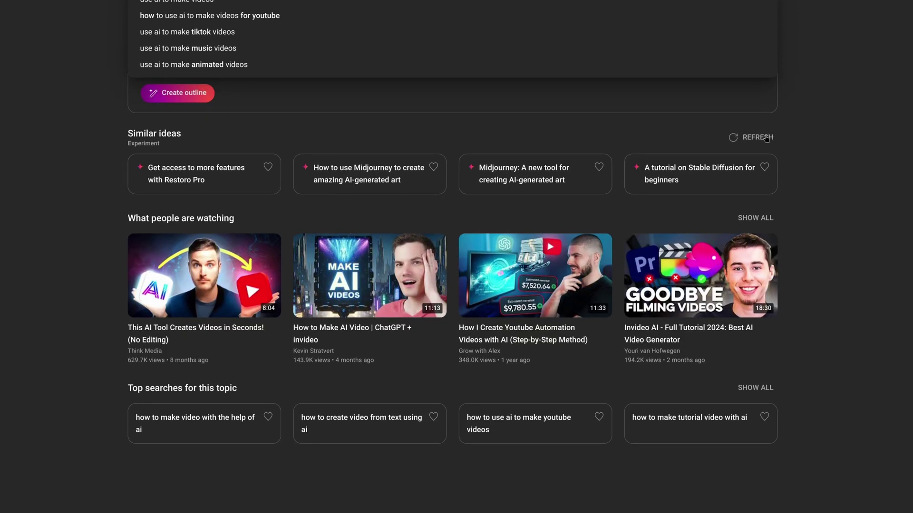
scroll(728, 142, up, 1)
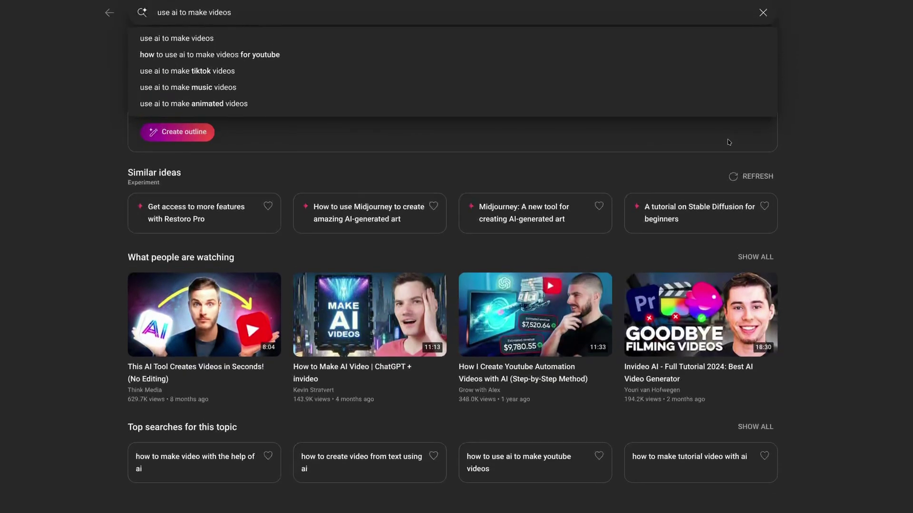
key(BackSpace)
text(serial exp)
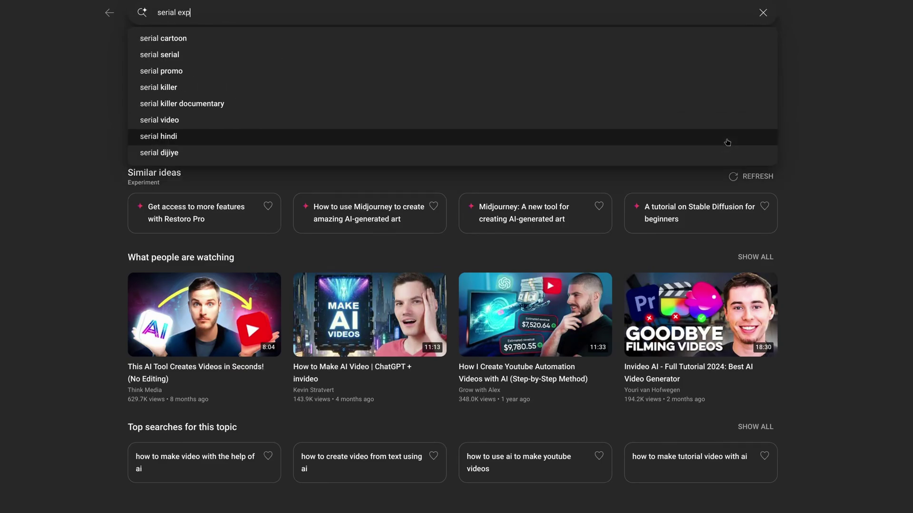
text(eriments lain anime)
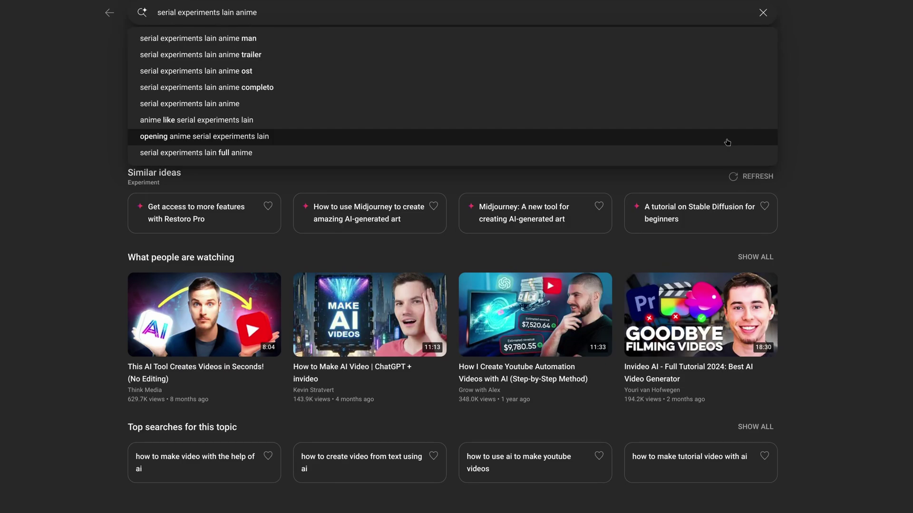
key(Return)
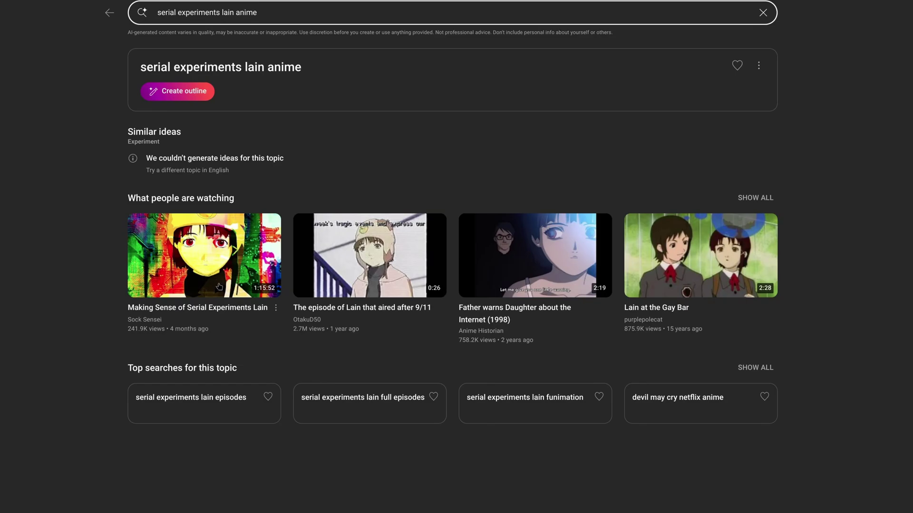
drag(138, 135, 251, 169)
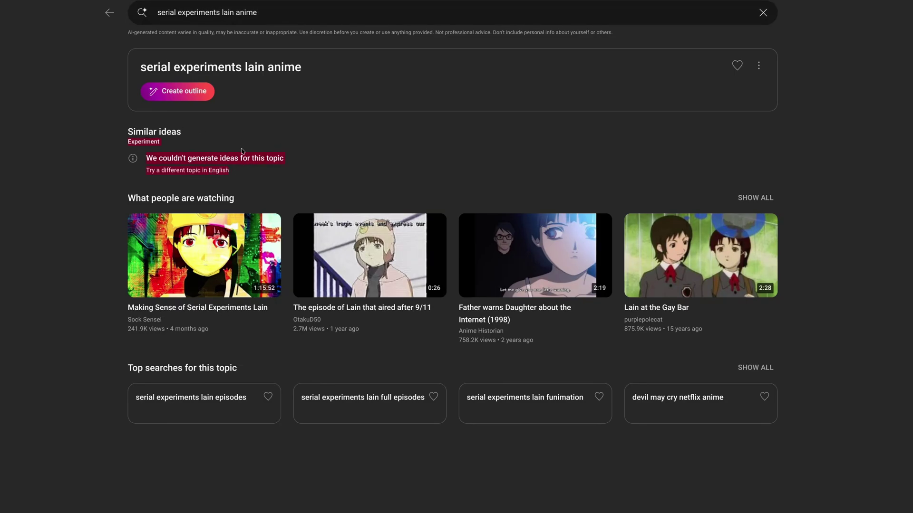
click(89, 153)
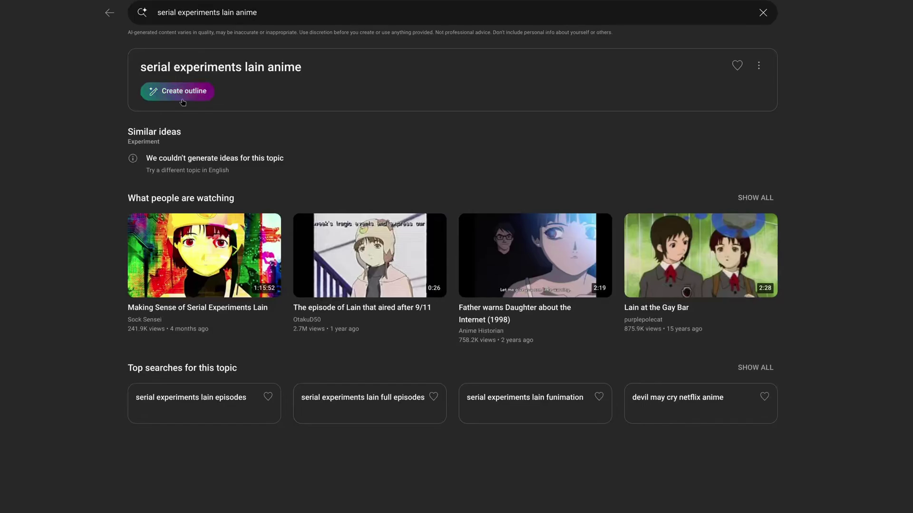
click(206, 101)
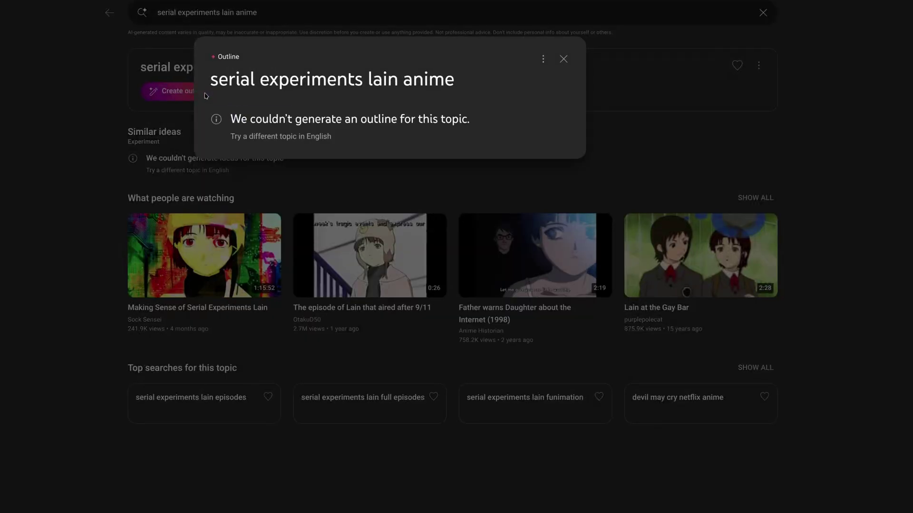
click(67, 104)
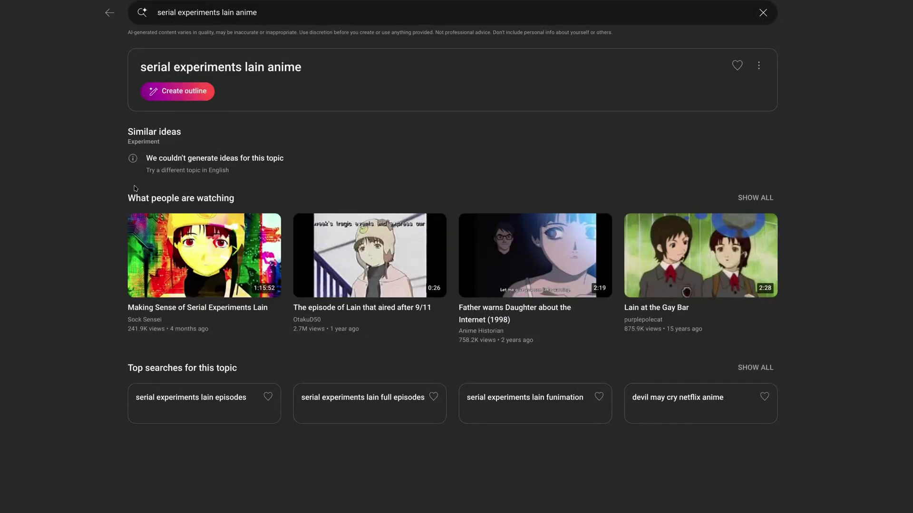
mouse_move(156, 170)
mouse_down()
mouse_move(165, 151)
mouse_move(128, 131)
mouse_move(170, 193)
mouse_move(170, 178)
mouse_up()
click(170, 178)
Step: Search the Inspiration tab for 'destroying pc with viruses'
click(335, 19)
text(destroying pc with viruses)
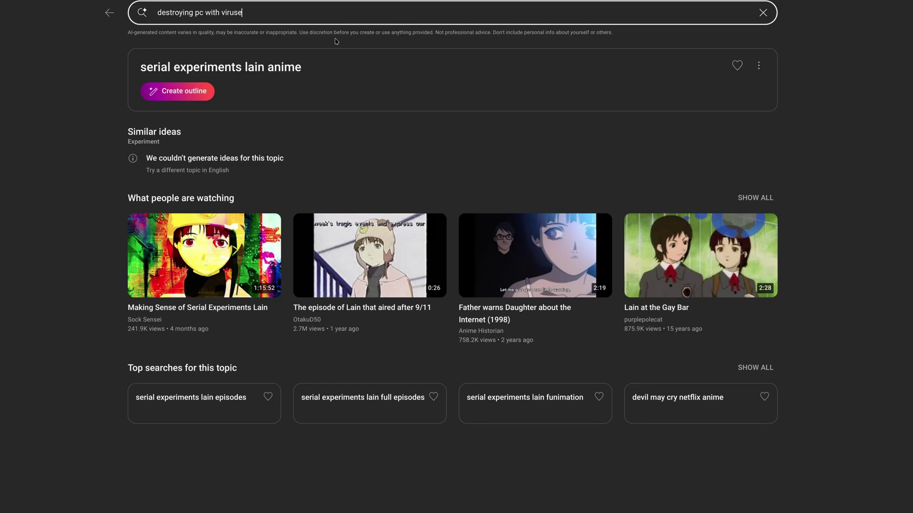
key(Return)
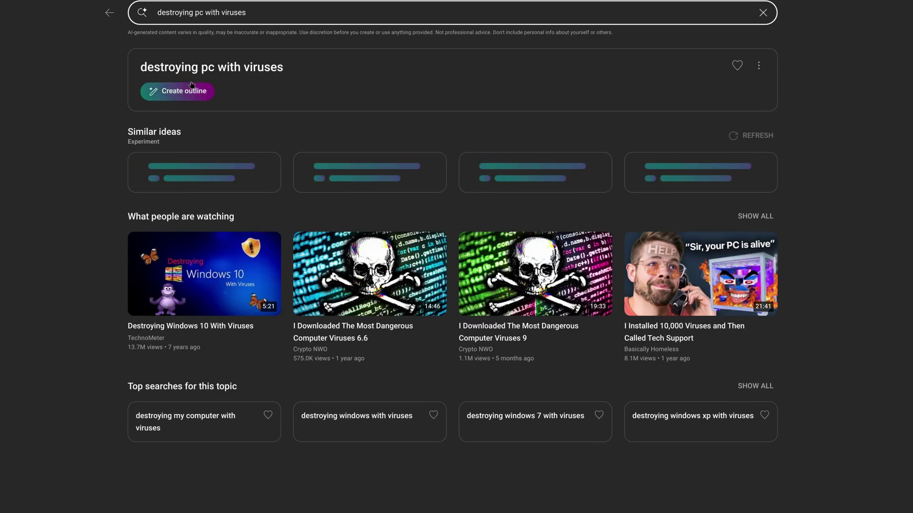
Step: Try an outline for the 'How to Protect Your PC' idea, then dismiss the failure
click(197, 171)
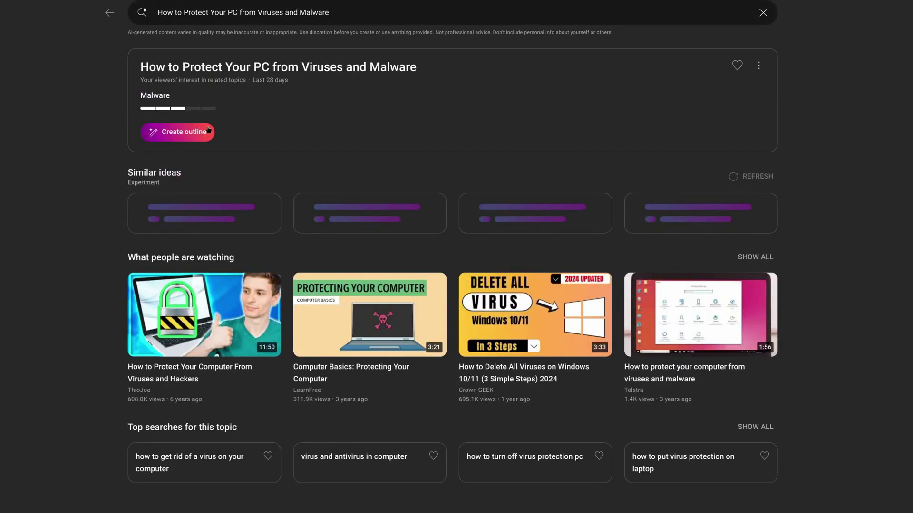
click(177, 132)
drag(250, 75, 315, 220)
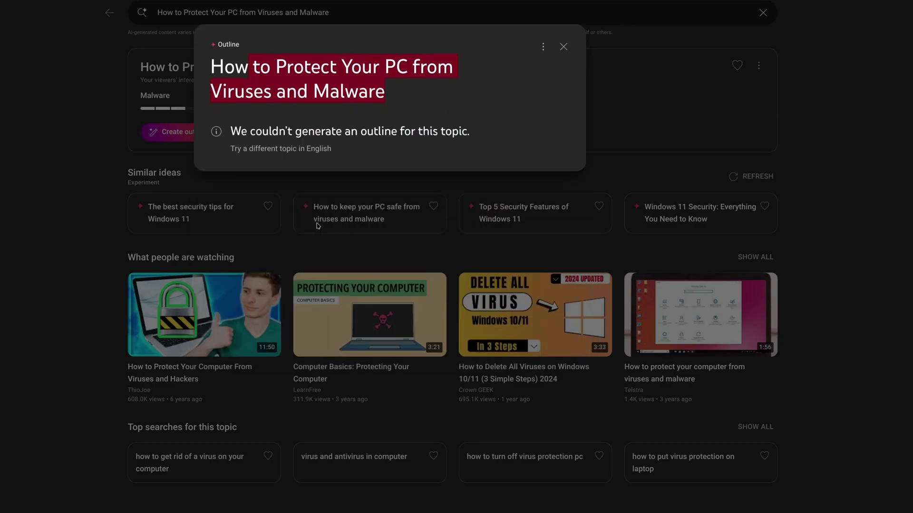
click(318, 218)
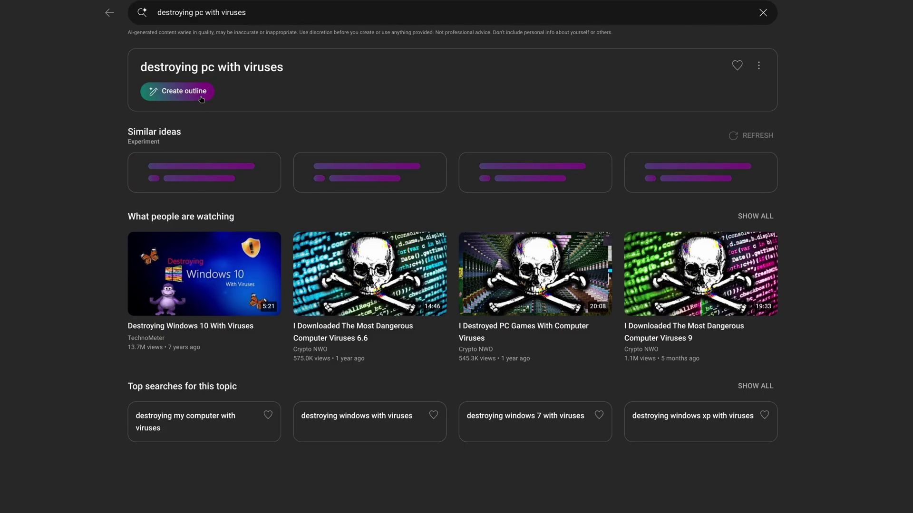
Step: Request an outline for 'destroying pc with viruses', then open the 'destroying windows with viruses' search
drag(163, 92, 179, 93)
click(179, 93)
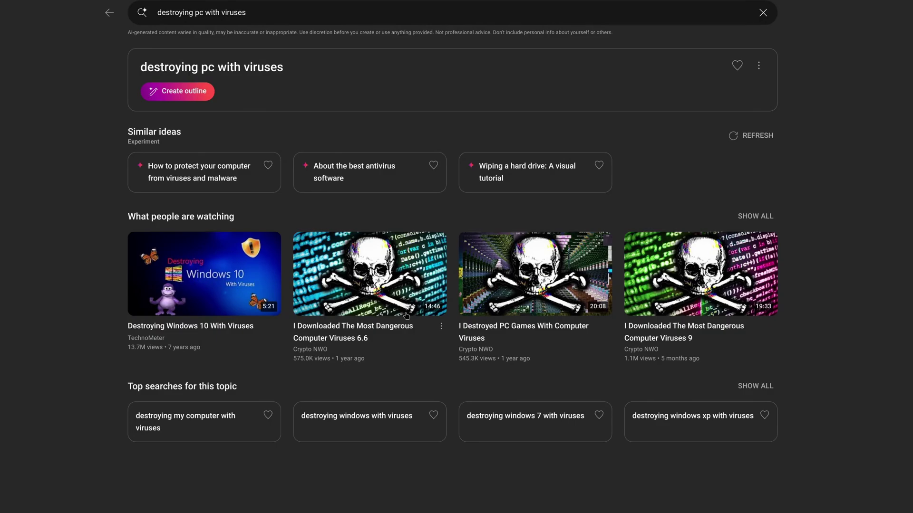
click(379, 420)
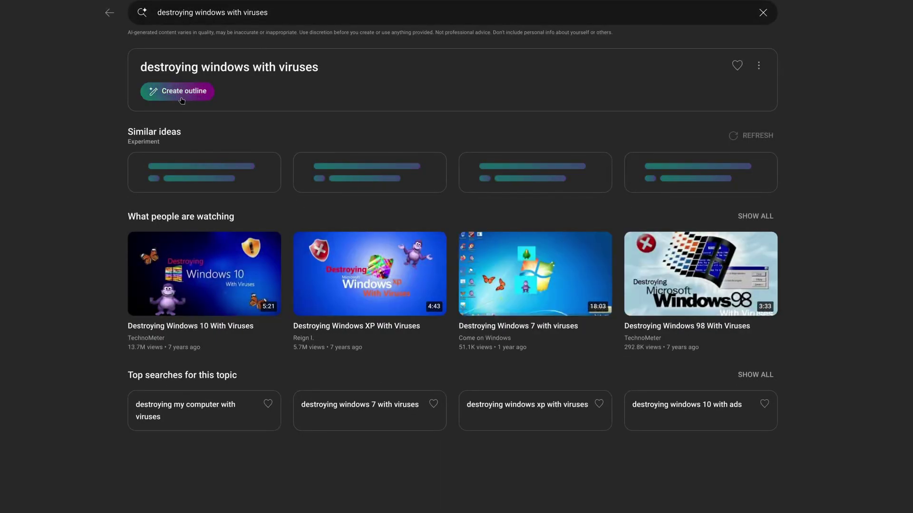
Step: When that outline fails too, open 'Using viruses to destroy windows' and request its outline
click(180, 96)
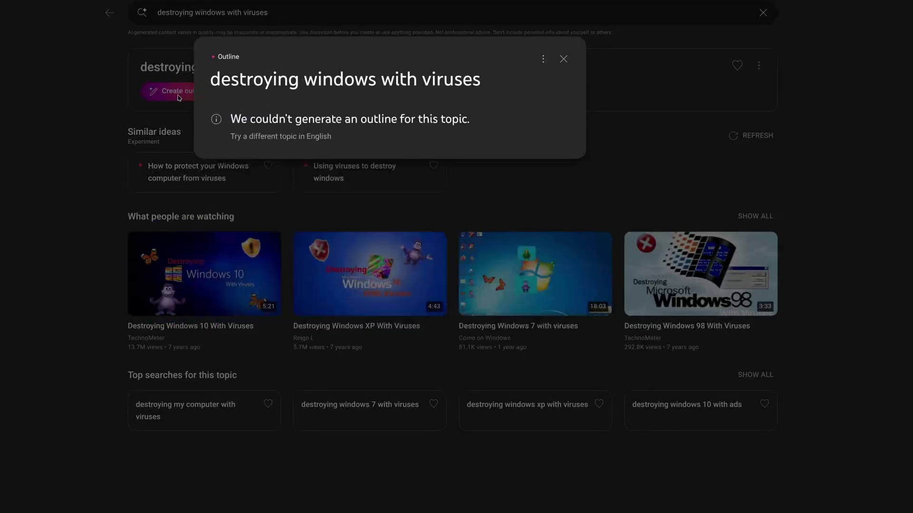
click(59, 120)
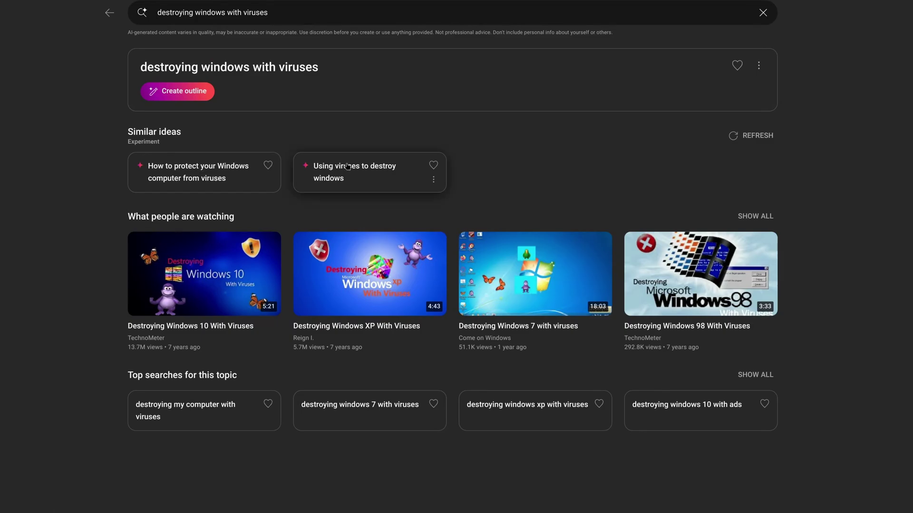
click(326, 168)
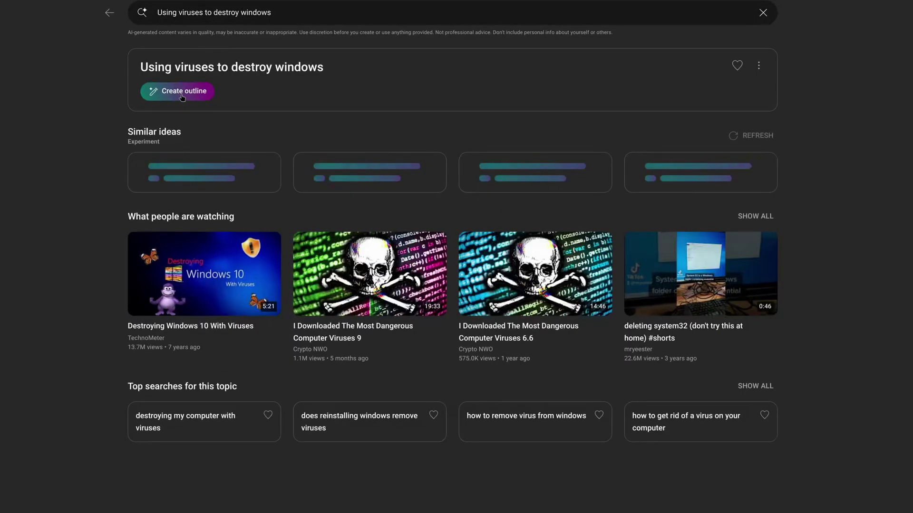
click(182, 98)
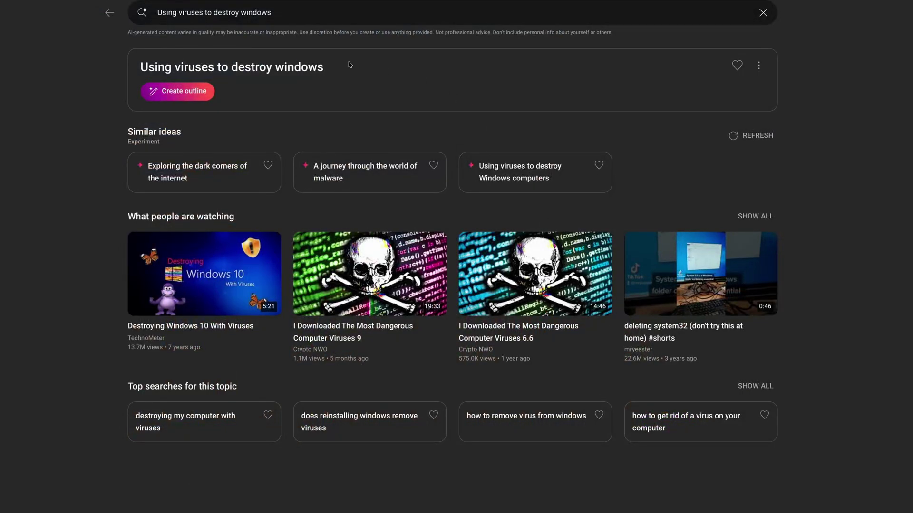
Step: Search the topic 'delete system32' and generate an outline for it
click(298, 18)
text(delete system32)
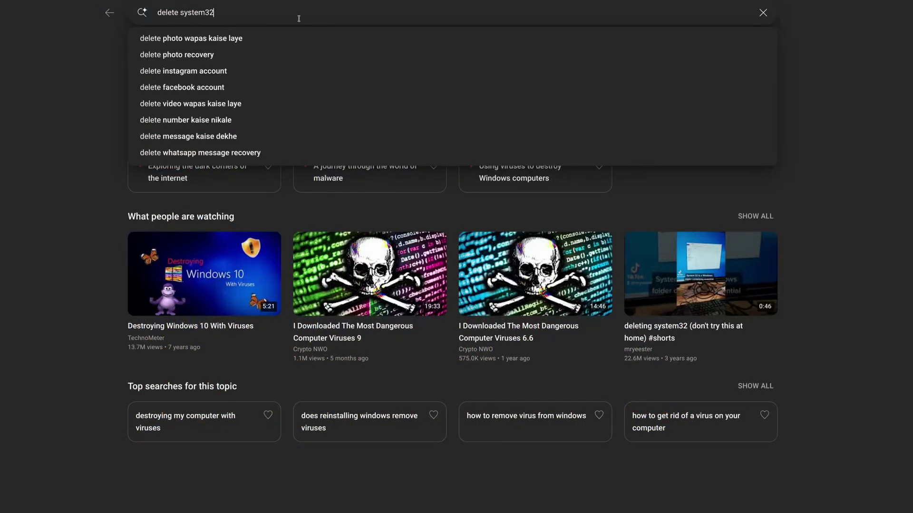
key(Return)
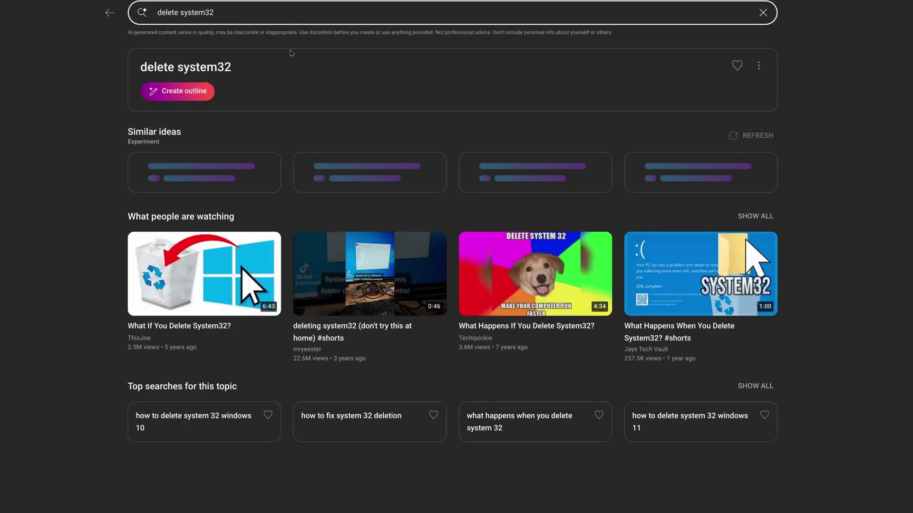
click(176, 91)
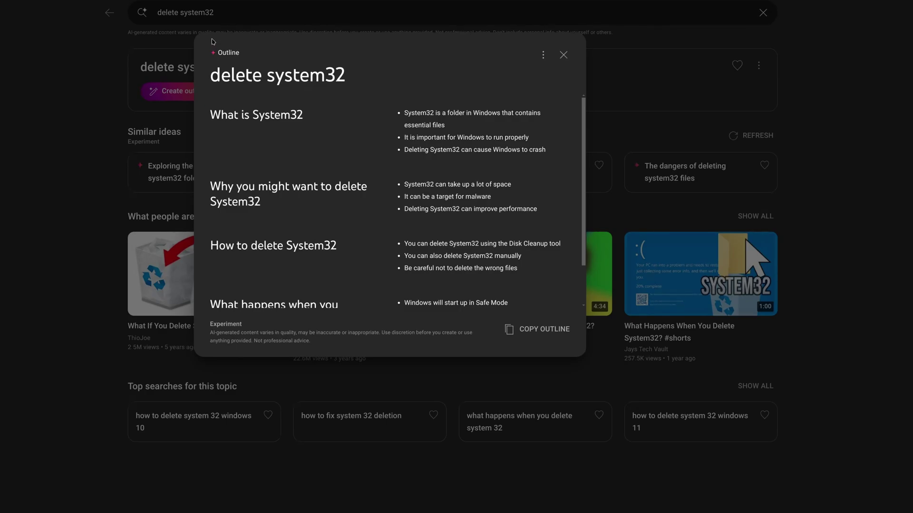
Step: Highlight the outline's title, AI disclaimer, and bullets on why to delete System32 while reading
drag(219, 108, 277, 100)
drag(316, 335, 262, 341)
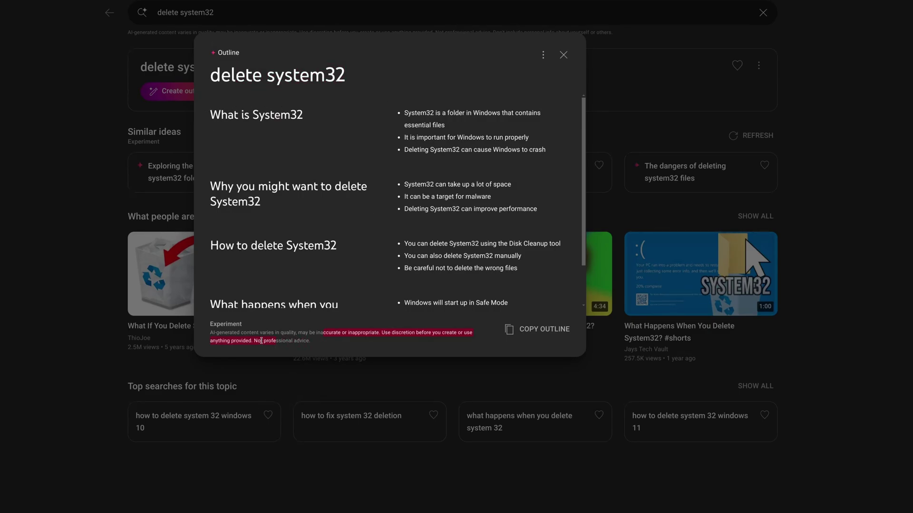
triple_click(262, 340)
click(363, 145)
drag(401, 113, 469, 133)
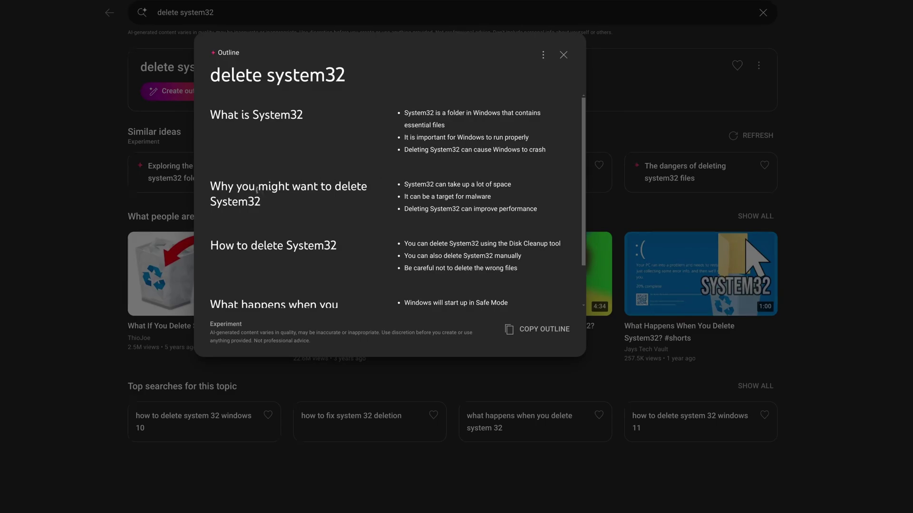
drag(400, 185, 482, 206)
scroll(490, 208, down, 1)
drag(403, 196, 570, 199)
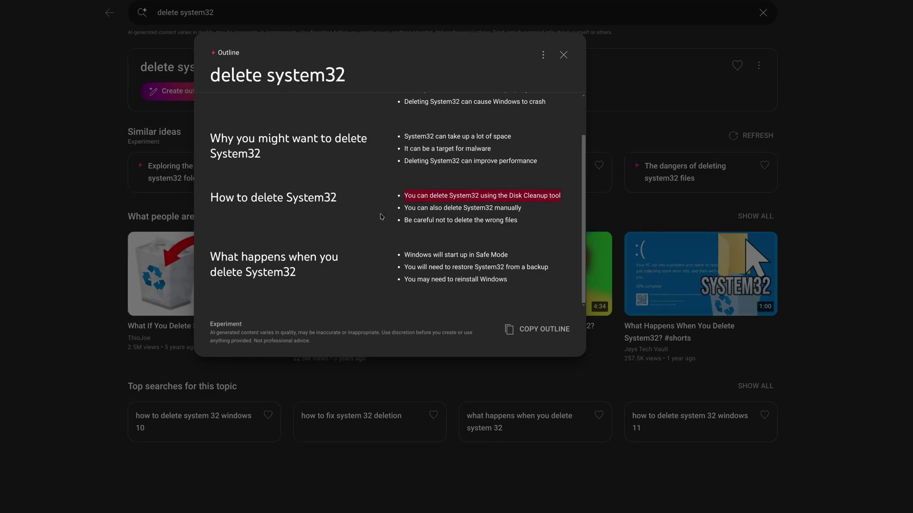
shift+click(526, 208)
drag(524, 227, 401, 224)
drag(404, 255, 517, 252)
drag(387, 271, 429, 267)
click(416, 254)
drag(406, 253, 517, 256)
scroll(494, 230, up, 2)
scroll(361, 208, down, 2)
right_click(339, 171)
key(Escape)
Step: Scroll up to the Development History section of ChatGPT's Windows Vista script
scroll(341, 162, up, 1)
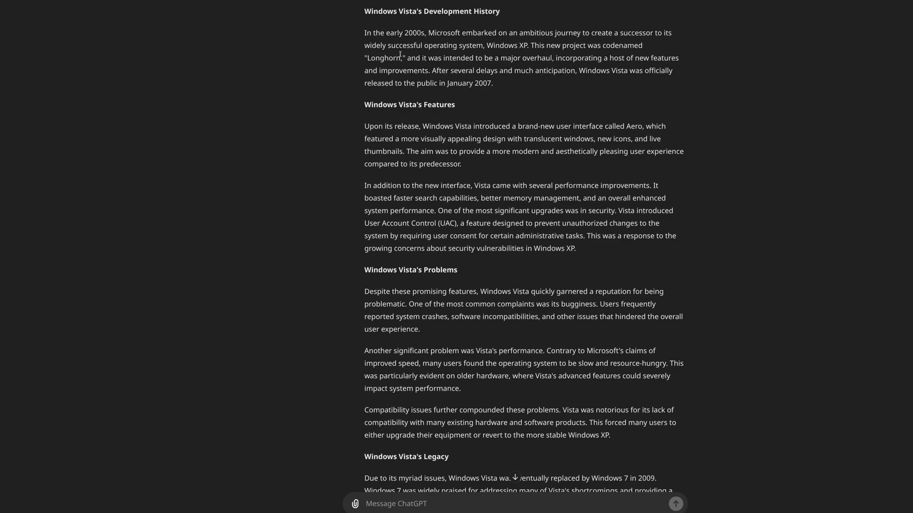
Step: Scroll down through the Vista script's Features and Problems sections
scroll(400, 55, down, 2)
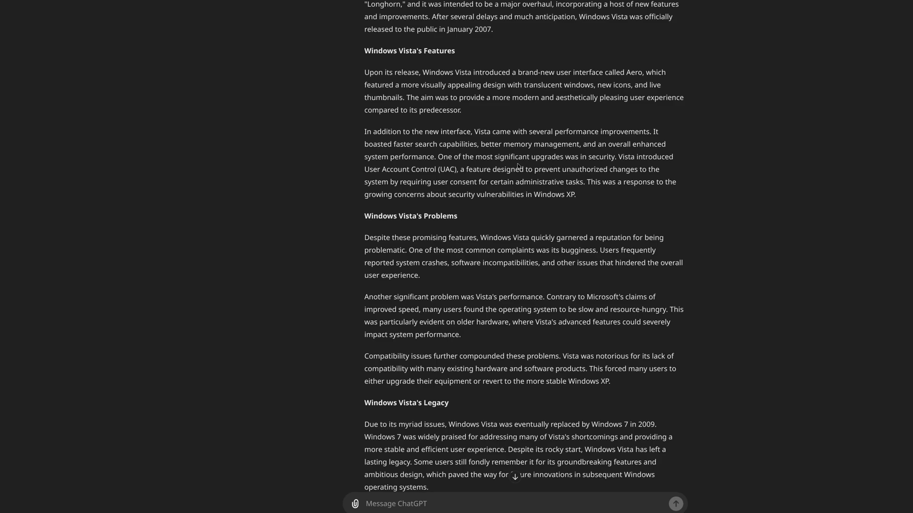
Step: Scroll past The Value of Understanding Windows Vista to the script's closing summary
scroll(514, 162, down, 2)
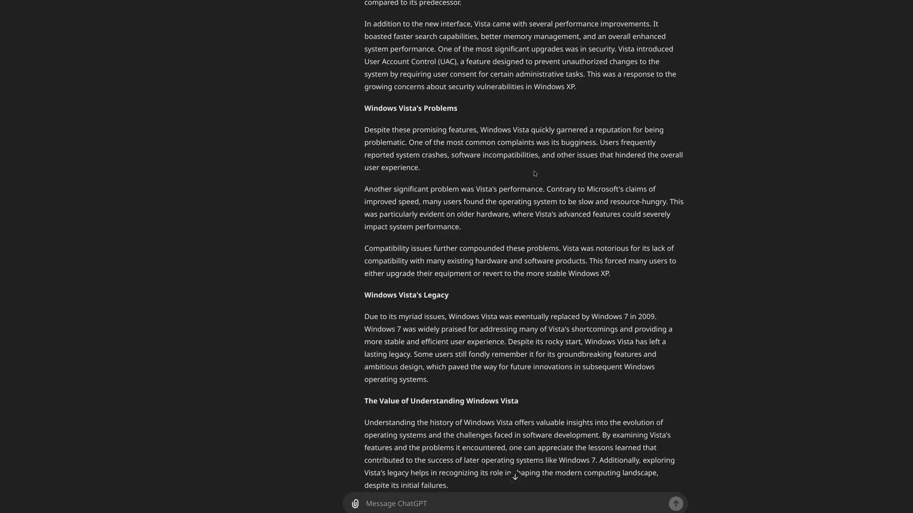
scroll(536, 173, down, 1)
scroll(535, 174, down, 1)
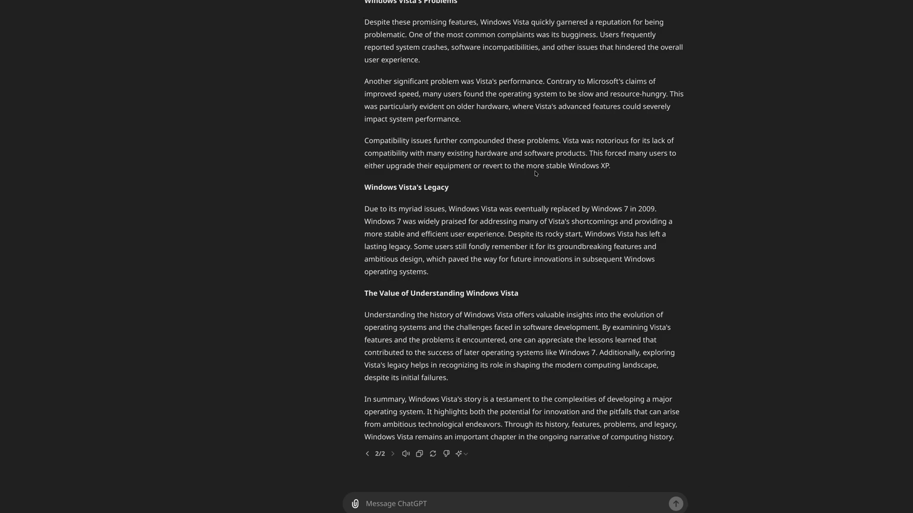